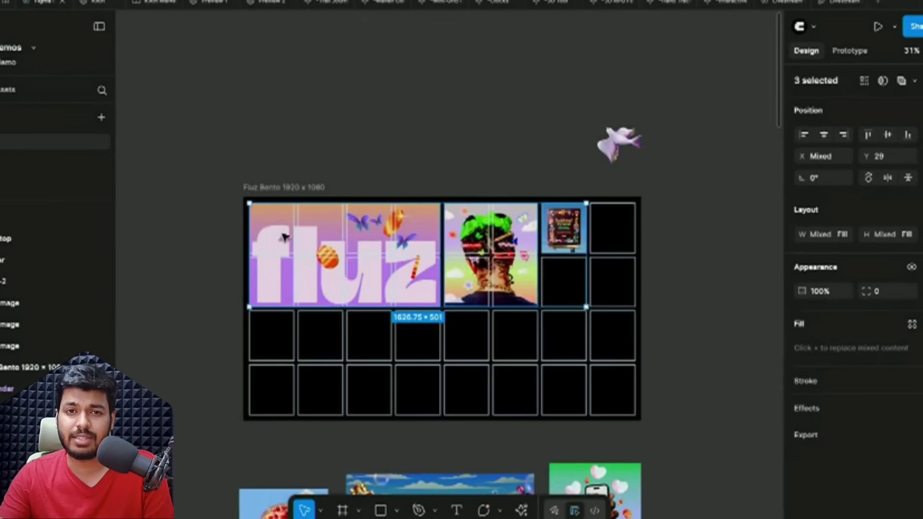
Step: Enlarge the billboard image in the Fluz Bento grid so it spans two columns and two rows
scroll(285, 237, "up", 5)
scroll(355, 236, "right", 1)
scroll(356, 236, "down", 1)
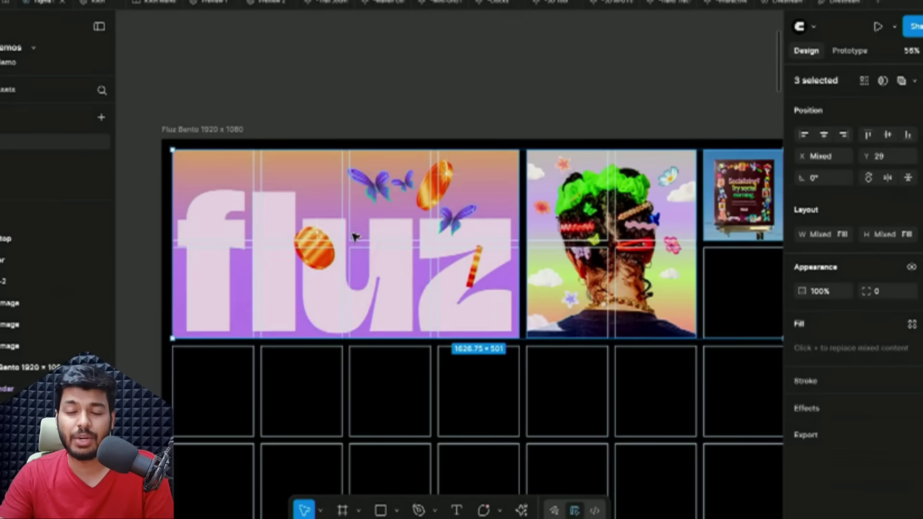
scroll(356, 237, "down", 3)
scroll(355, 236, "right", 1)
left_click(685, 240)
left_click_drag(723, 241, 616, 231)
key("ctrl+z")
scroll(686, 200, "up", 5)
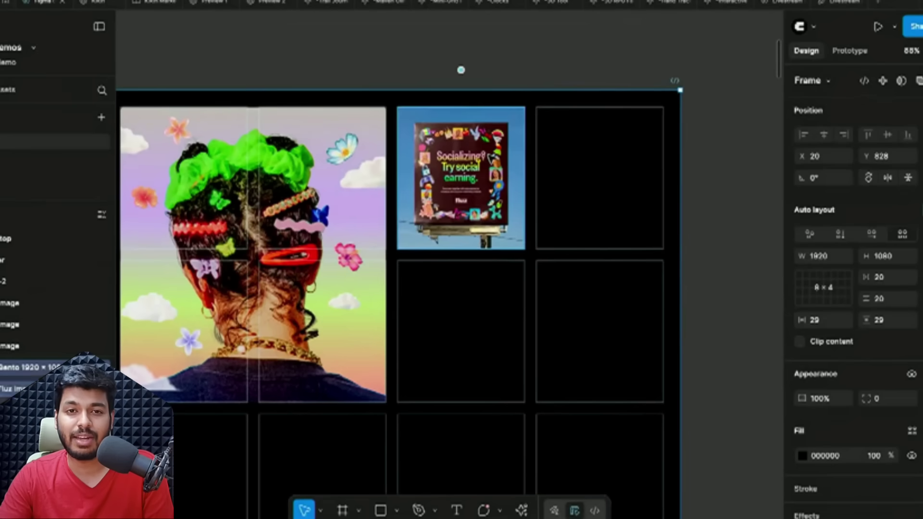
left_click(461, 183)
left_click_drag(525, 178, 659, 178)
left_click(561, 269)
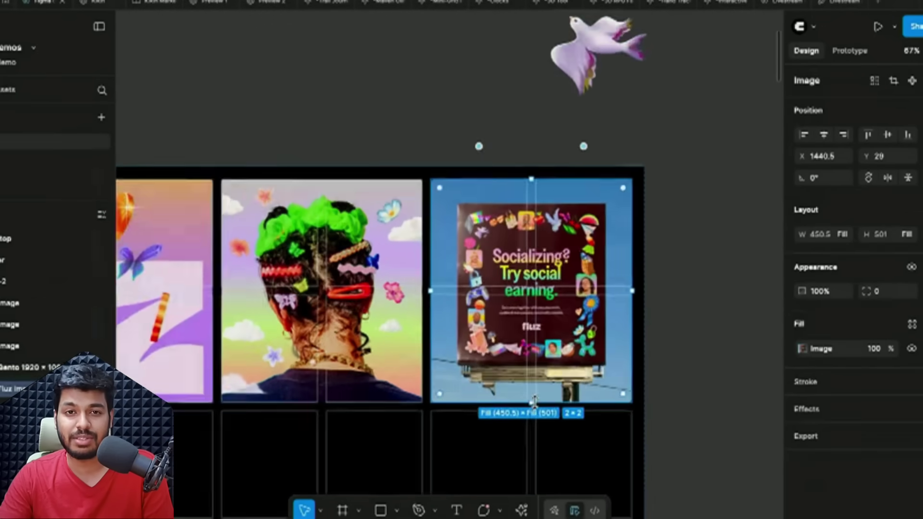
scroll(520, 405, "down", 5)
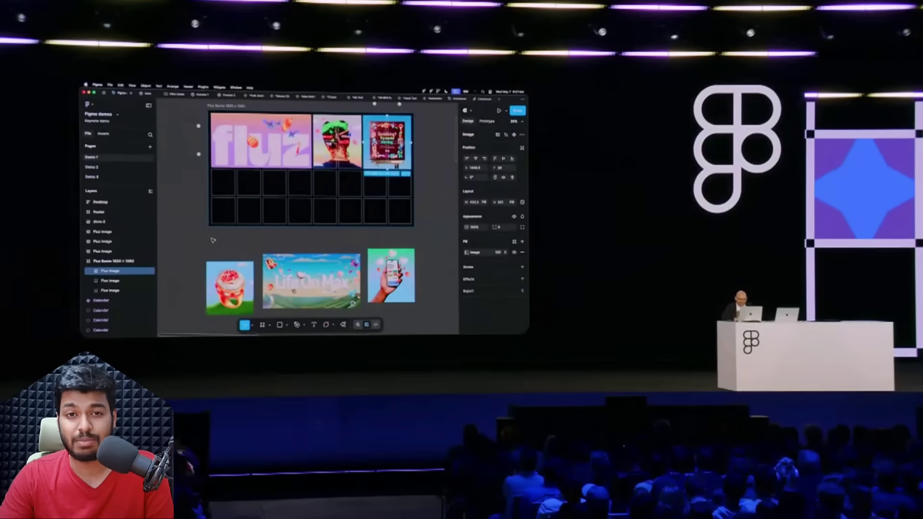
Step: Move the three loose images into the bento grid's empty lower rows, and shift the phone image to the start of that row
left_click_drag(279, 251, 432, 290)
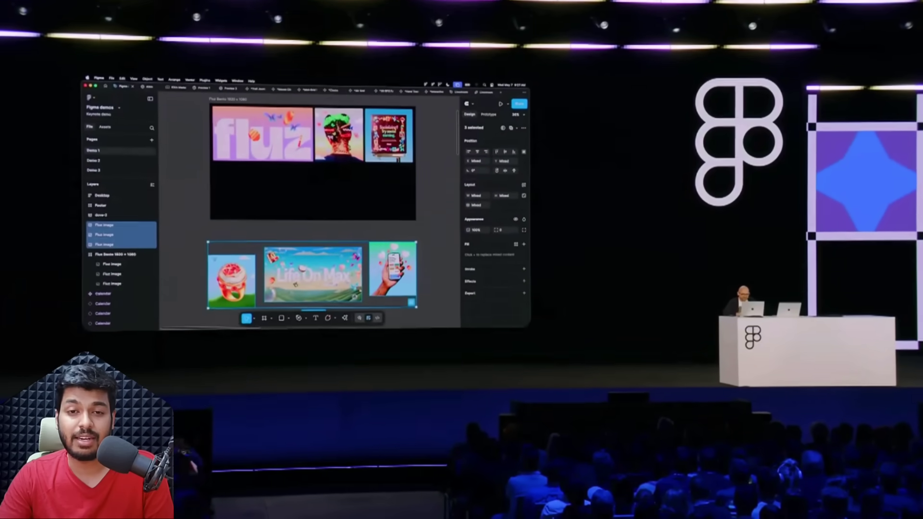
left_click_drag(219, 261, 225, 162)
scroll(225, 163, "up", 5)
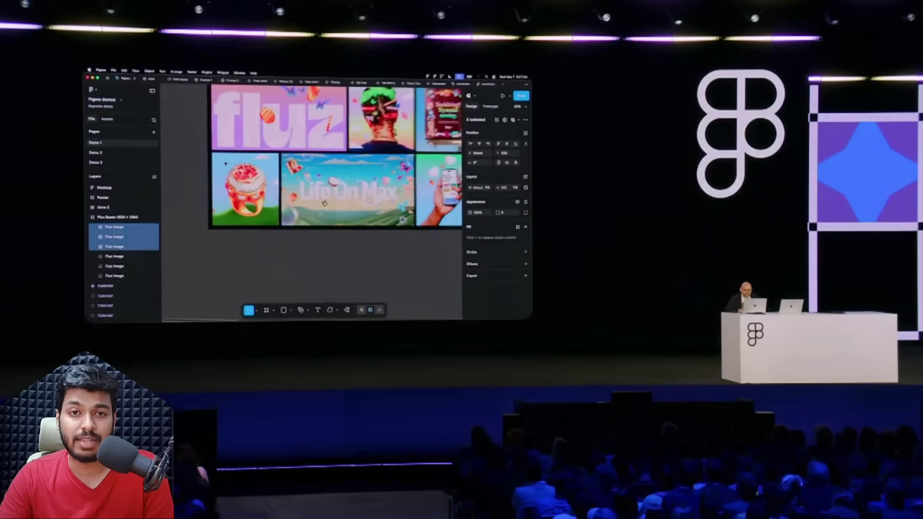
scroll(225, 164, "down", 2)
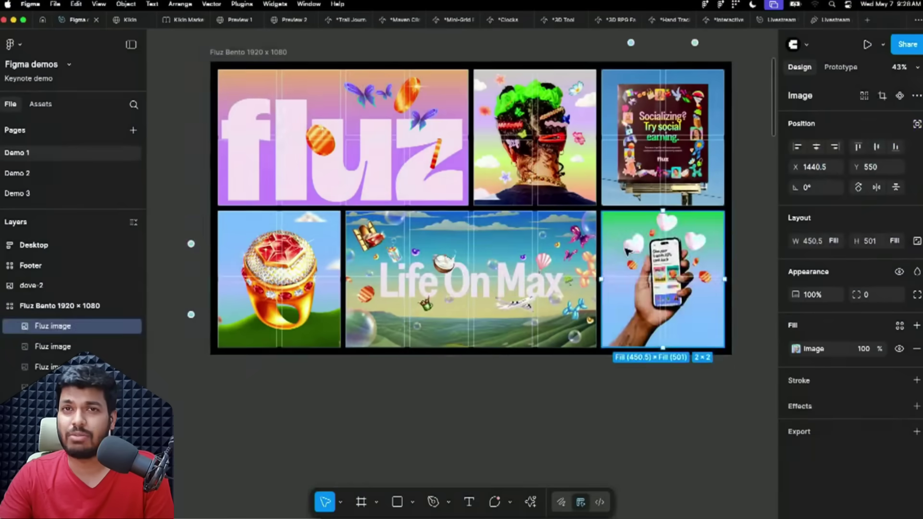
left_click_drag(632, 252, 217, 228)
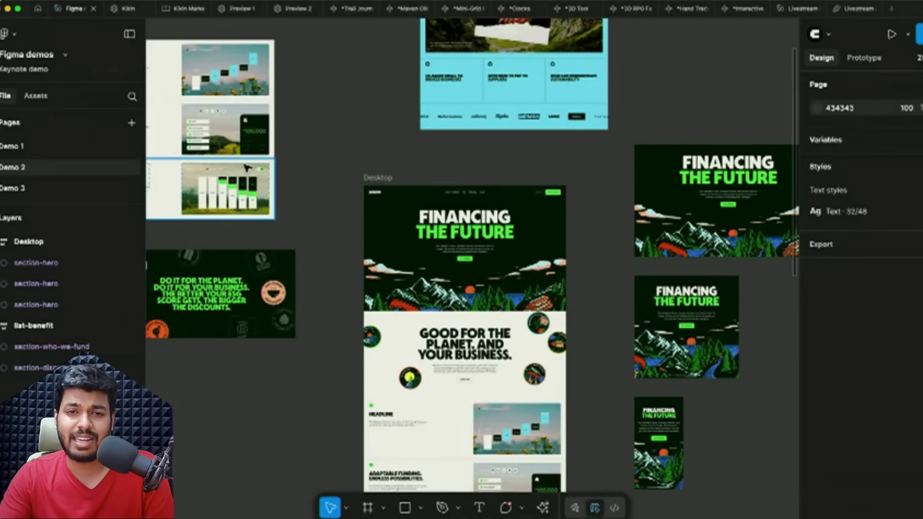
Step: Copy the Financing the Future Desktop frame and paste it in the Kikin site file, replacing the Home page's primary Desktop frame
scroll(433, 336, "up", 1)
scroll(443, 339, "down", 2)
scroll(445, 339, "up", 2)
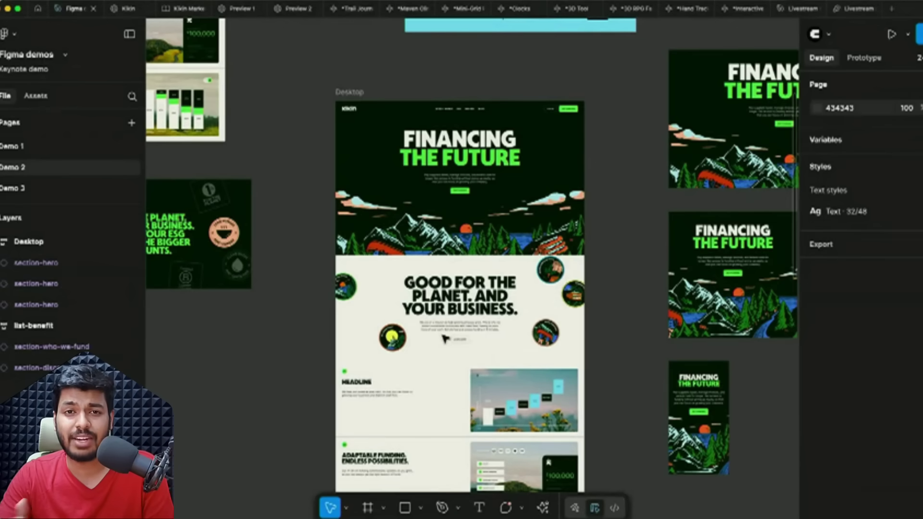
left_click(350, 93)
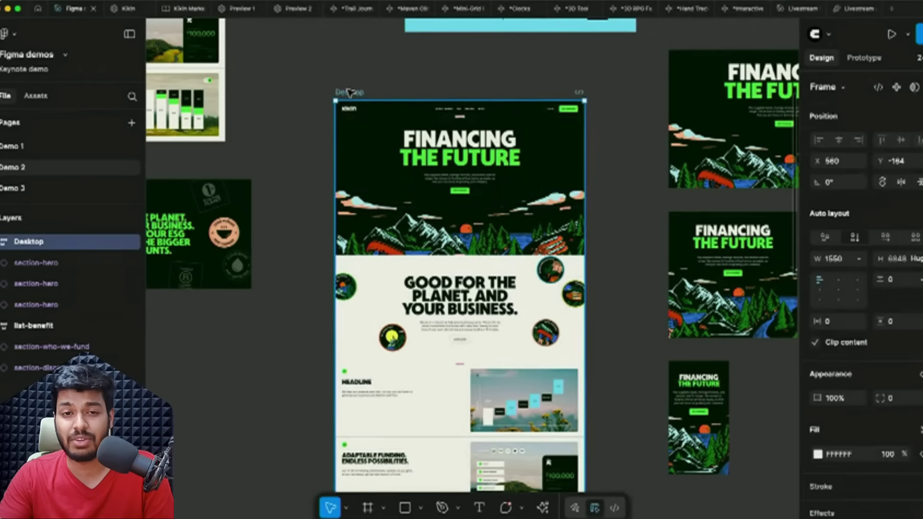
right_click(349, 92)
left_click(403, 73)
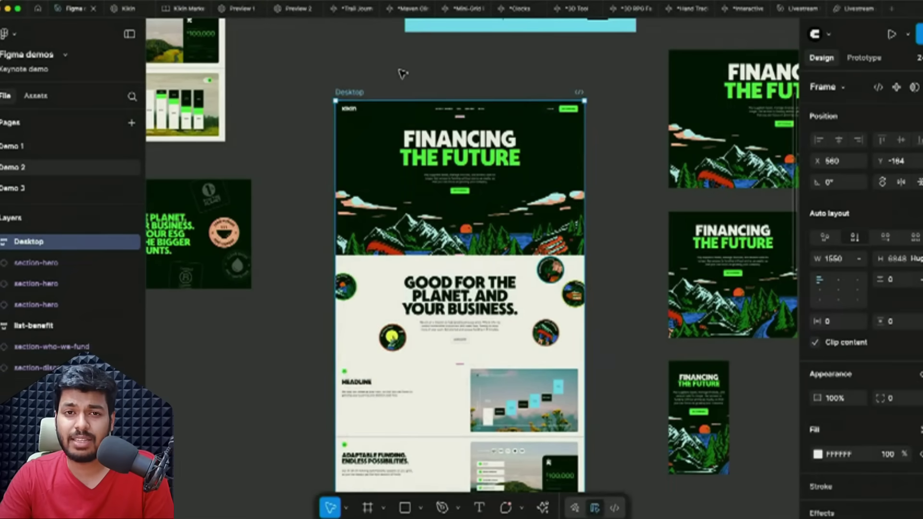
left_click(127, 9)
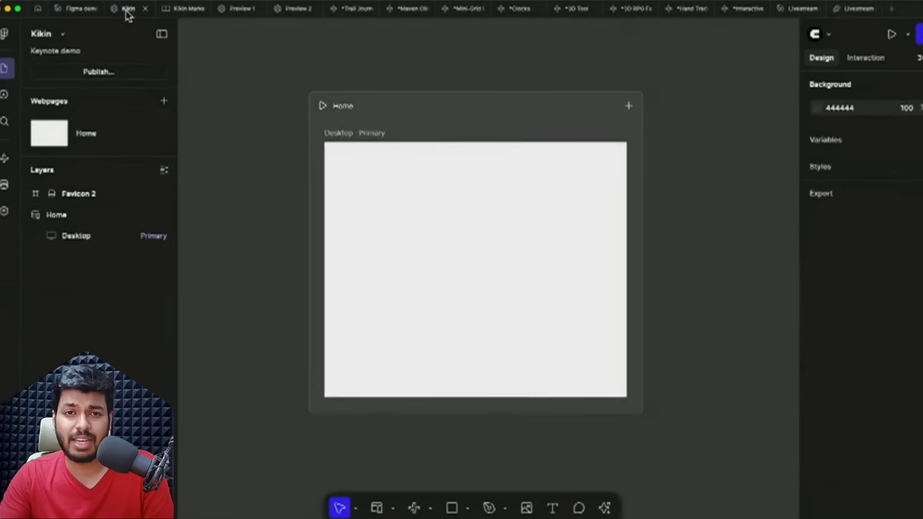
right_click(373, 134)
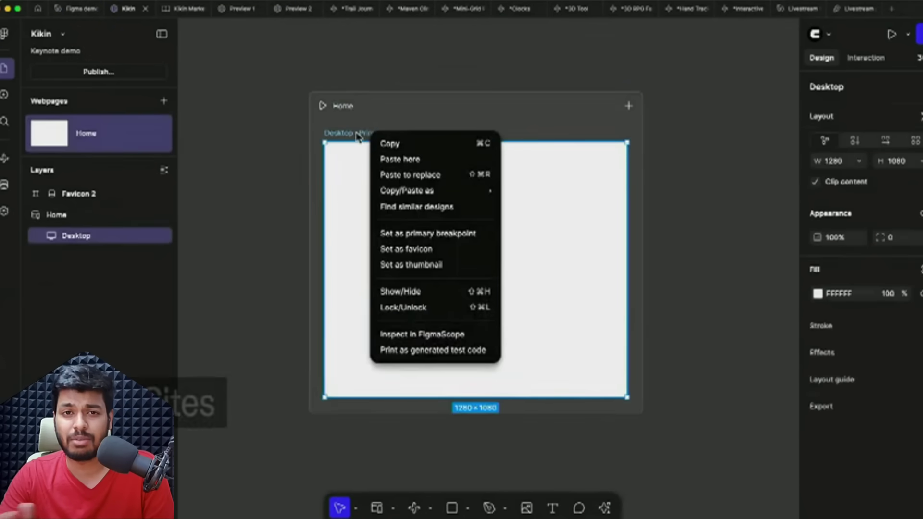
left_click(411, 176)
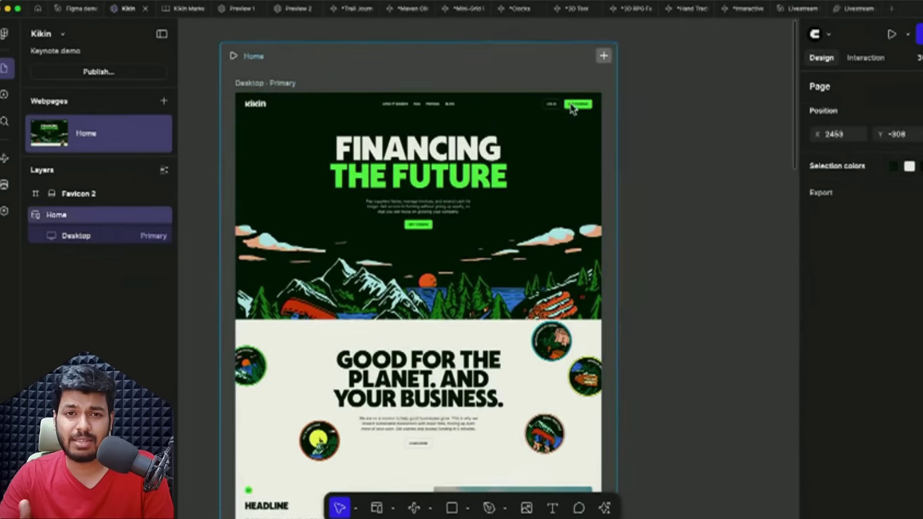
Step: Add Tablet and Mobile breakpoints to the Home webpage
left_click(602, 55)
left_click(614, 59)
left_click(595, 133)
left_click(614, 59)
left_click(553, 120)
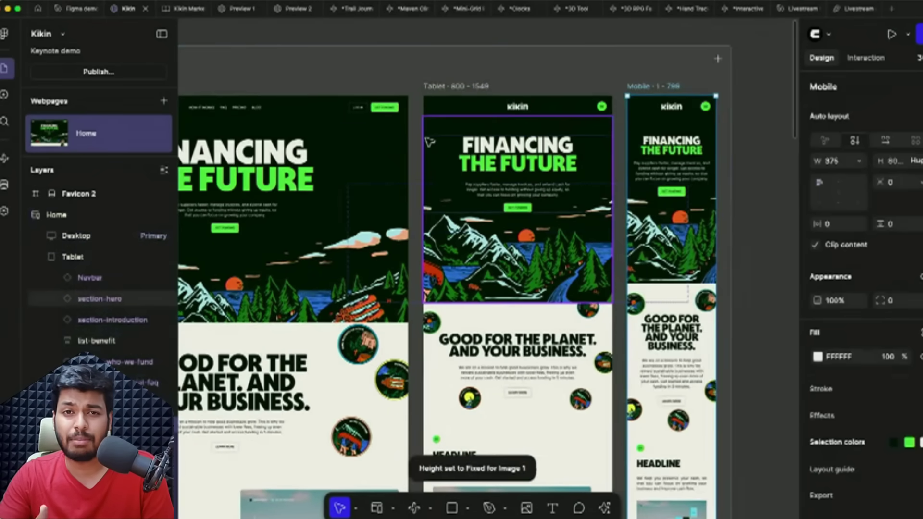
Step: Replace the HEADLINE text in the first benefit section with "GROW WITH THE FLOW" across the breakpoints
scroll(414, 173, "down", 3)
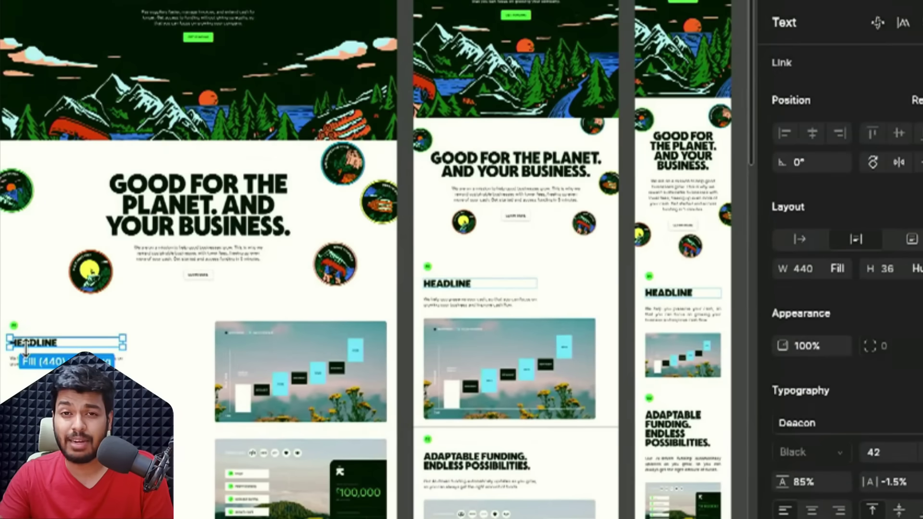
double_click(26, 346)
key("BackSpace")
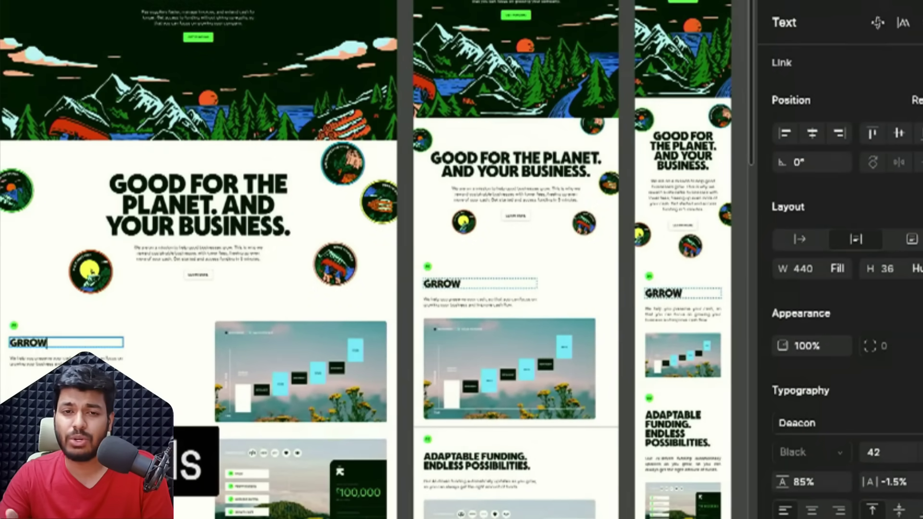
type("GROW WITH THE FLOW")
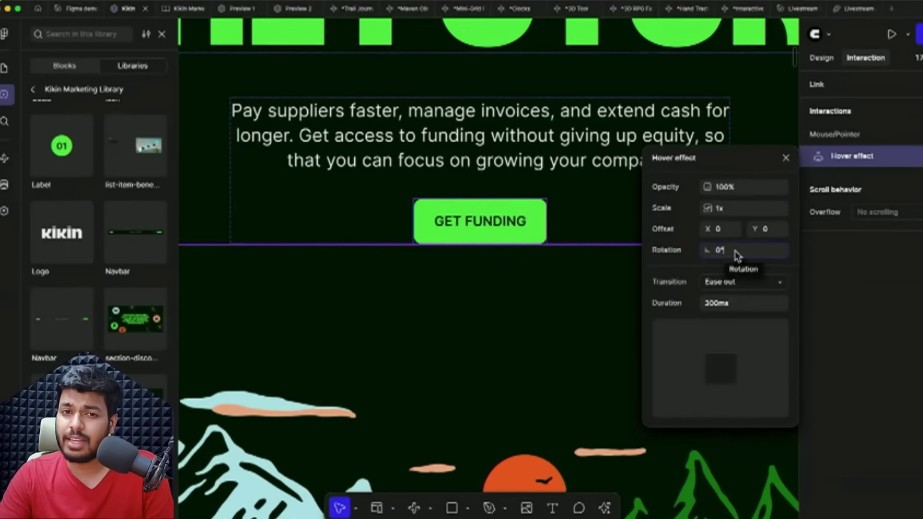
Step: Give the hero's Get Funding button a hover effect that grows and rotates it, and preview the page
key("Down")
key("Down")
key("Down")
key("Down")
left_click(741, 212)
key("Up")
key("Up")
key("Up")
key("Up")
key("Up")
key("Up")
key("Up")
left_click(750, 282)
left_click(739, 418)
left_click(786, 159)
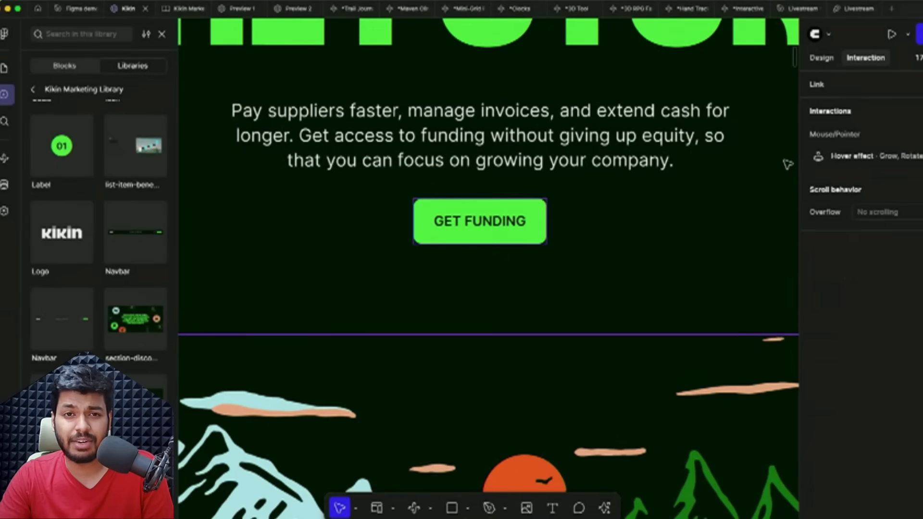
key("shift+space")
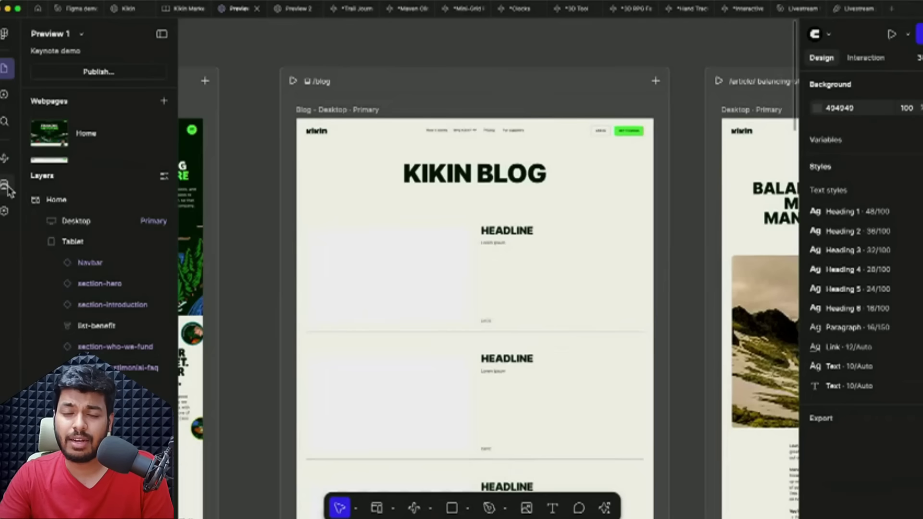
Step: Open the CMS in the Preview 1 file and look through the Blog collection's fields and entries
left_click(5, 189)
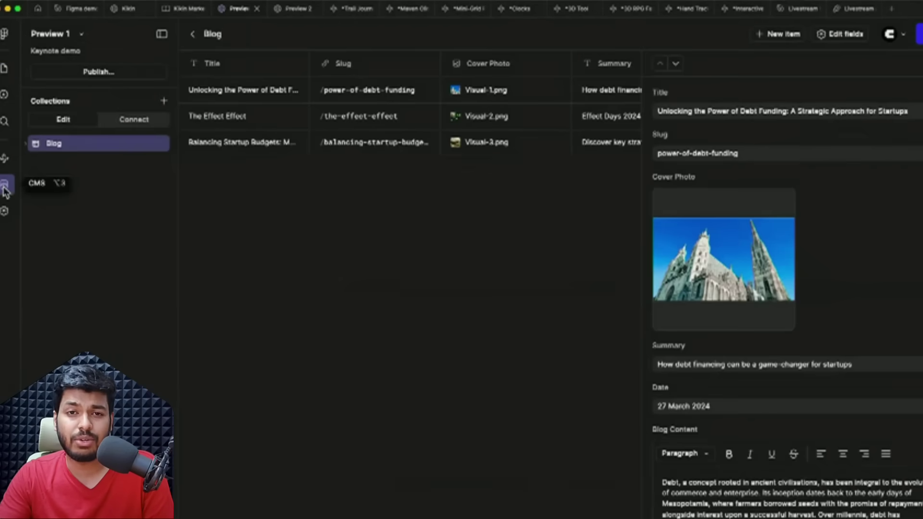
left_click(25, 144)
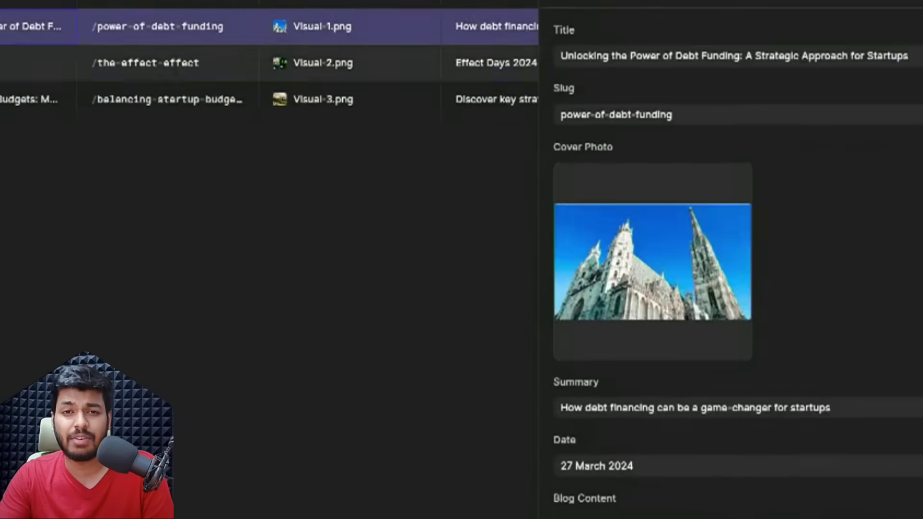
left_click(1, 99)
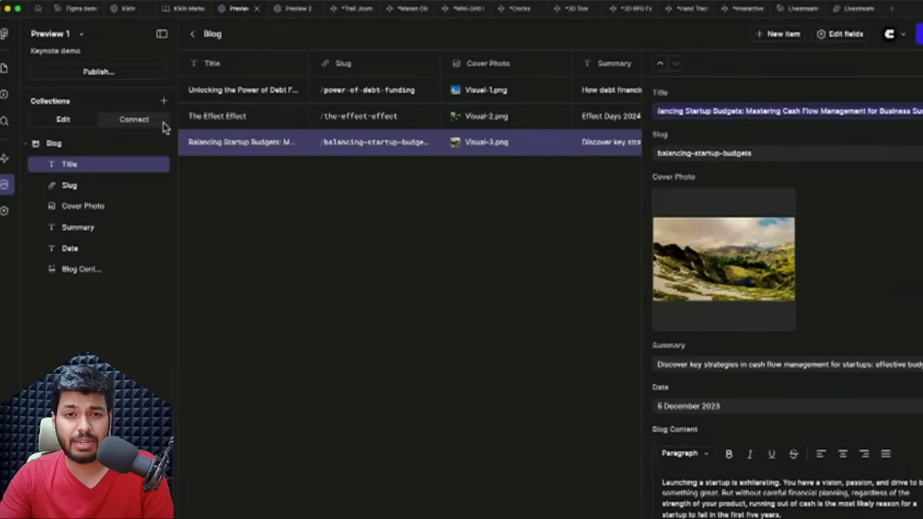
Step: Connect the Blog collection's Title field to the first headline in the Kikin Blog list
left_click(132, 121)
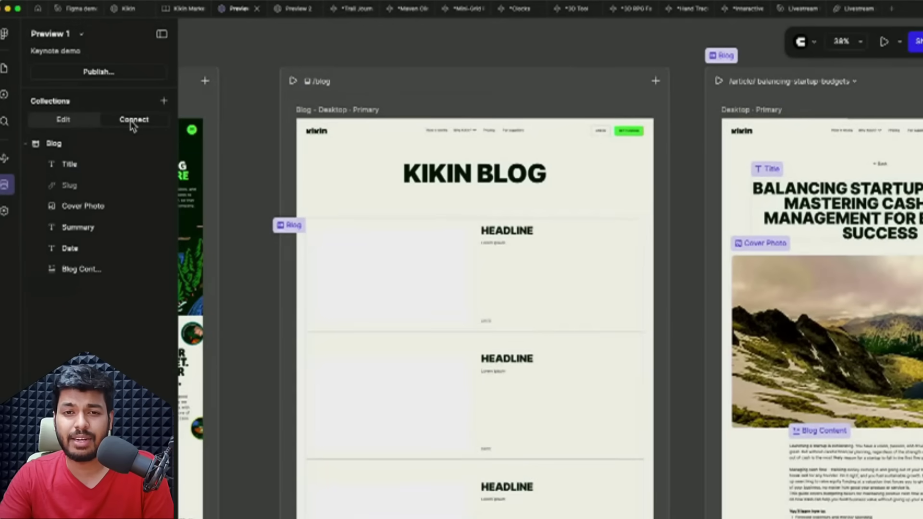
left_click(85, 169)
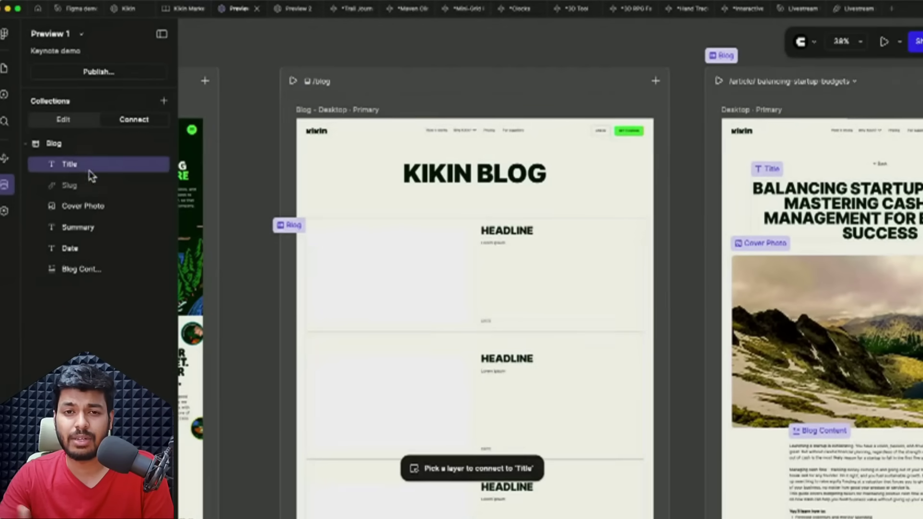
left_click(528, 232)
scroll(553, 288, "down", 3)
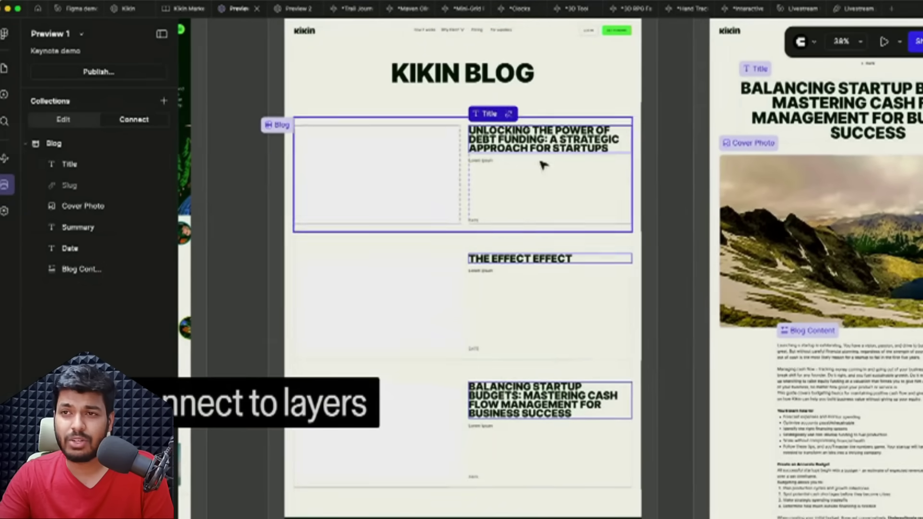
Step: Connect the Cover Photo, Summary and Date fields to the image placeholder, lorem ipsum text and date text of the blog item
left_click(83, 206)
left_click(361, 171)
left_click(78, 227)
left_click(481, 161)
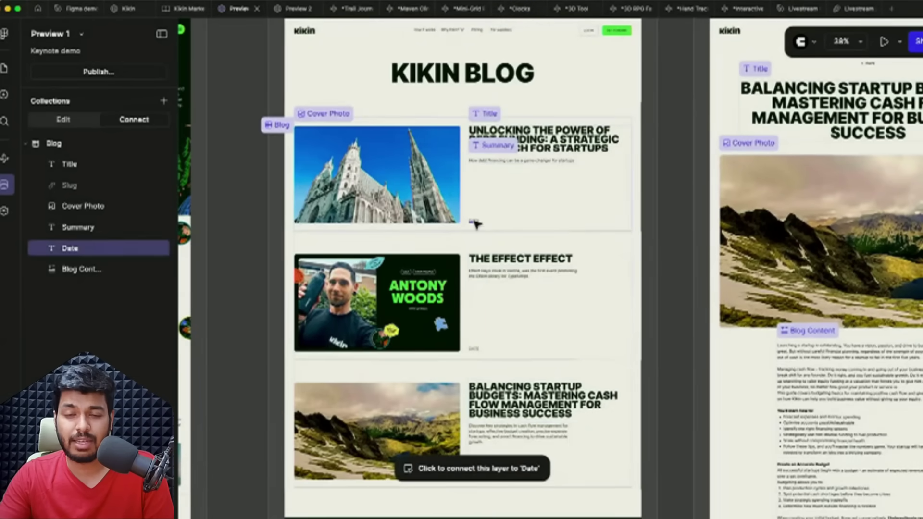
left_click(70, 248)
left_click(475, 222)
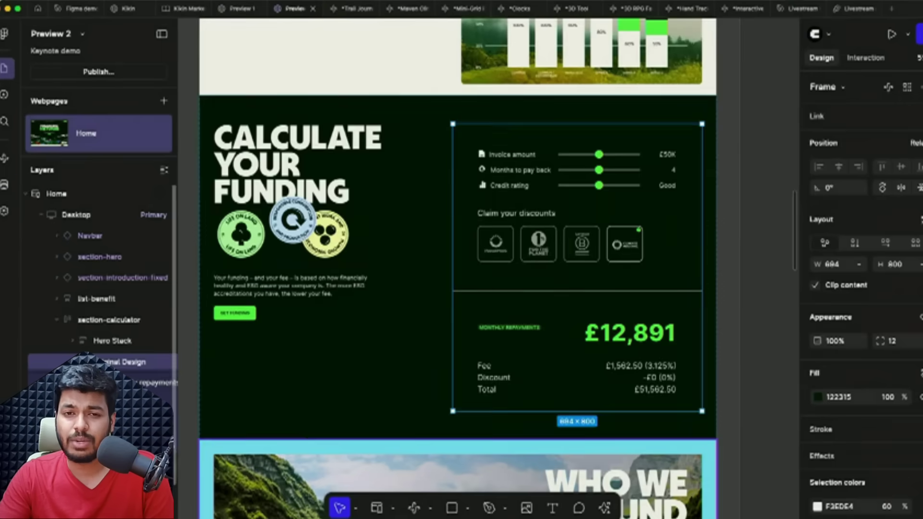
Step: Convert the funding calculator frame to code and try its sliders with an invoice amount of £92K and 1 month to pay back
left_click(889, 88)
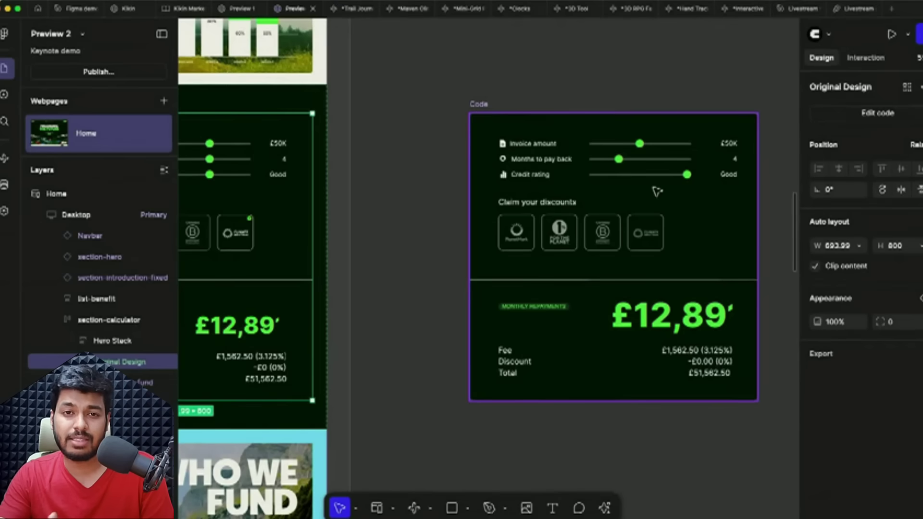
double_click(657, 191)
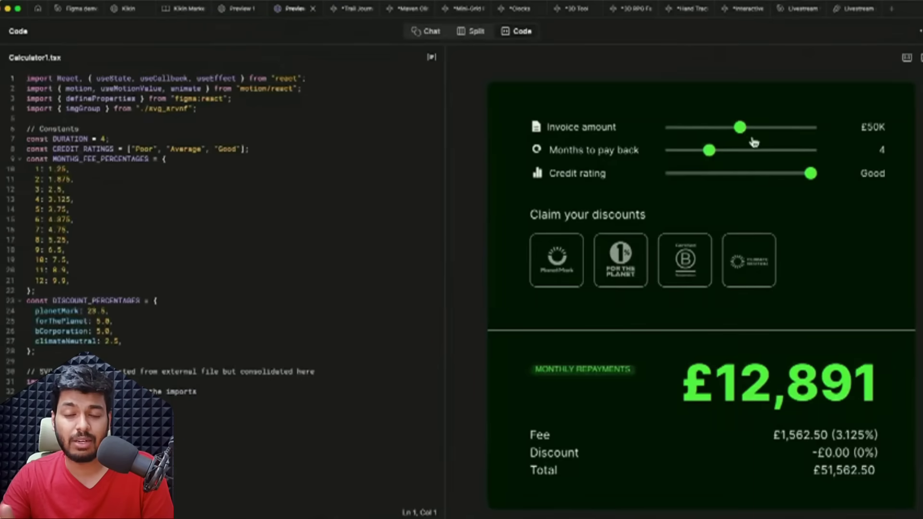
left_click_drag(740, 127, 799, 127)
left_click_drag(709, 151, 672, 151)
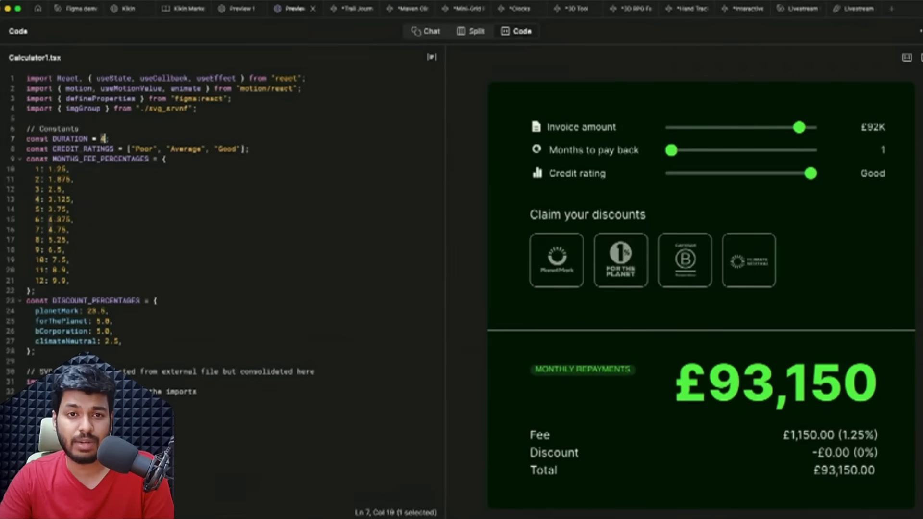
Step: Change the DURATION constant in the calculator code to 0.3 and test the invoice amount and months sliders again
type("0.3")
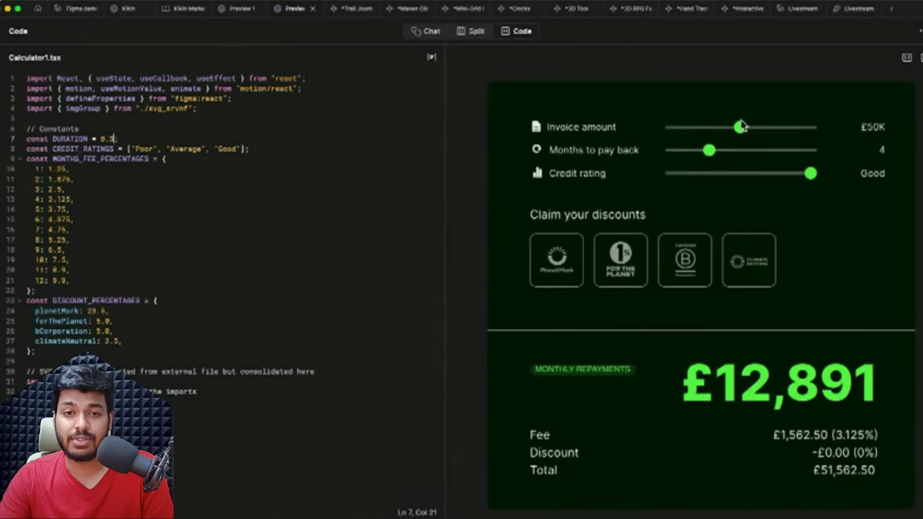
left_click_drag(742, 126, 784, 127)
left_click_drag(709, 151, 683, 151)
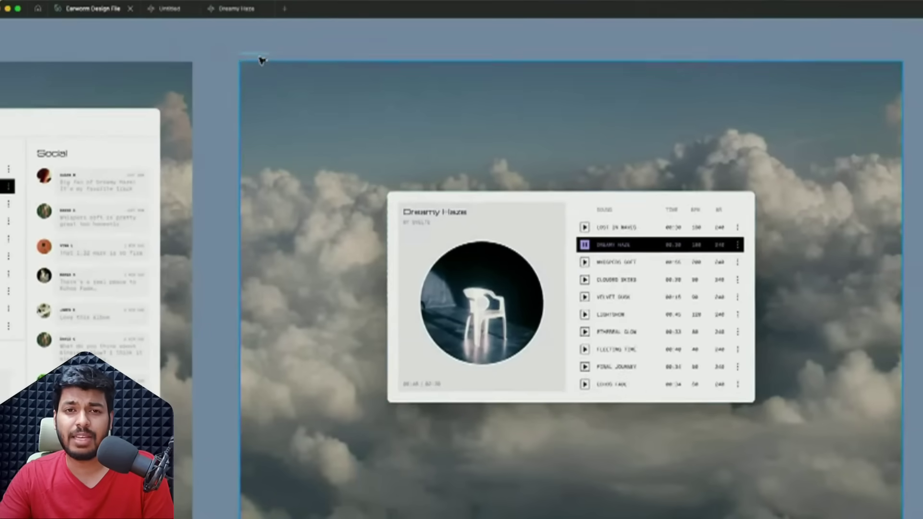
Step: Copy the Dreamy Haze music player frame and submit a prompt about its CD in the Untitled AI file
right_click(262, 61)
left_click(250, 59)
left_click(168, 8)
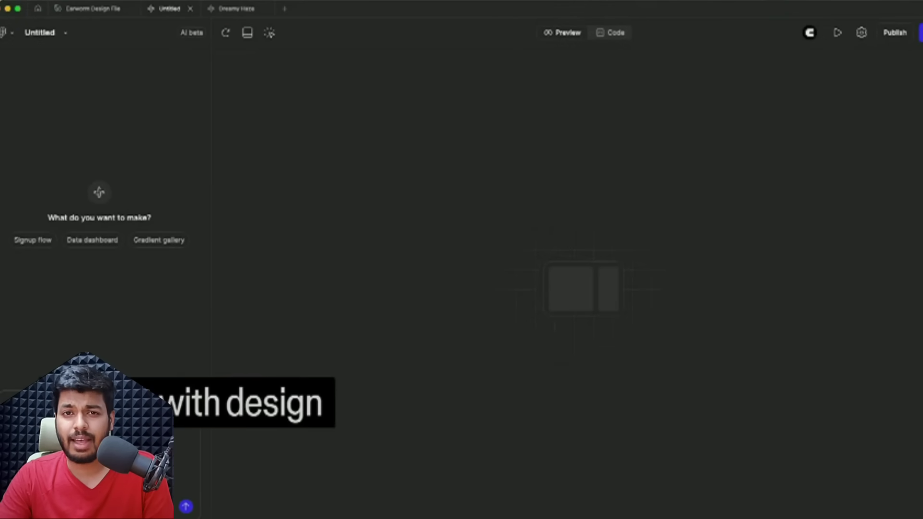
type("CD d")
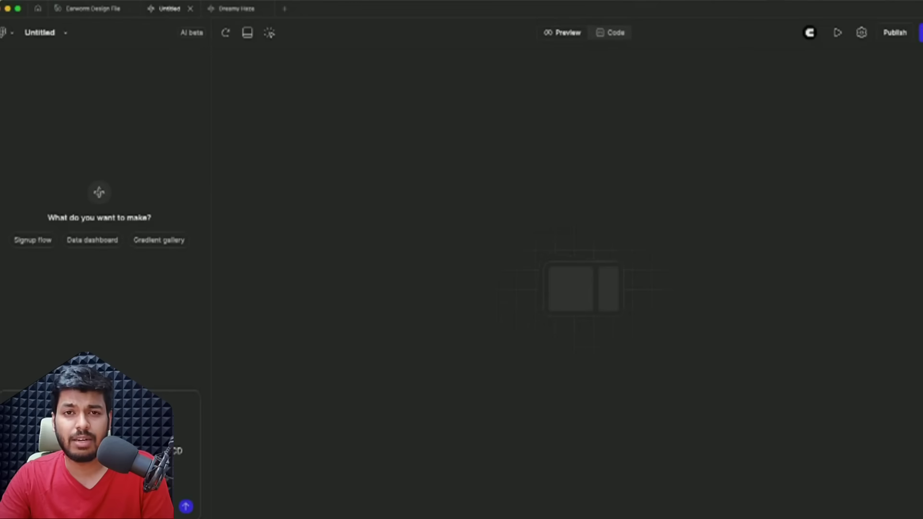
key("Return")
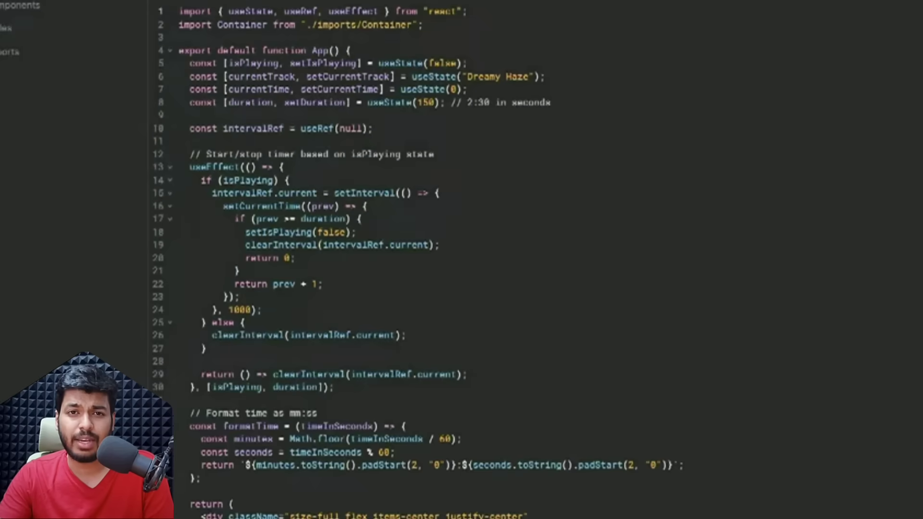
Step: Test the generated Dreamy Haze CD player by playing the Clouded Skies track
scroll(411, 260, "down", 6)
scroll(412, 260, "down", 10)
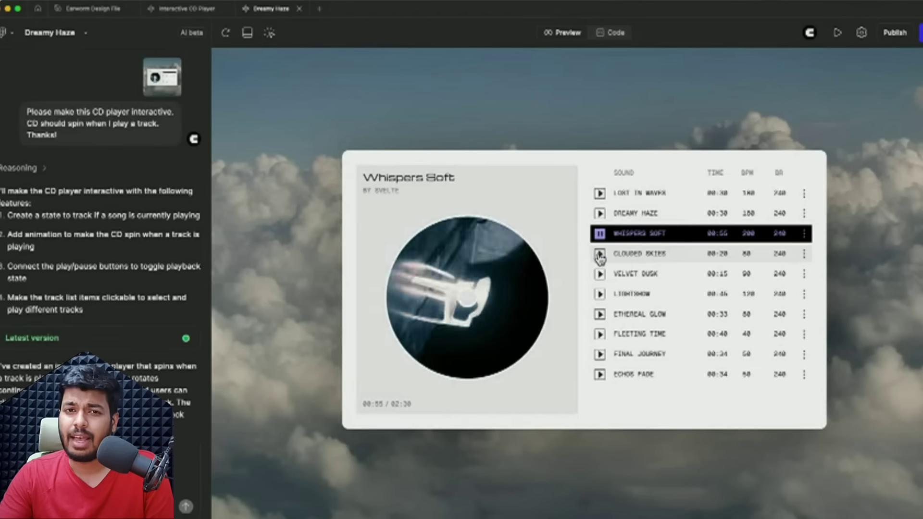
left_click(599, 255)
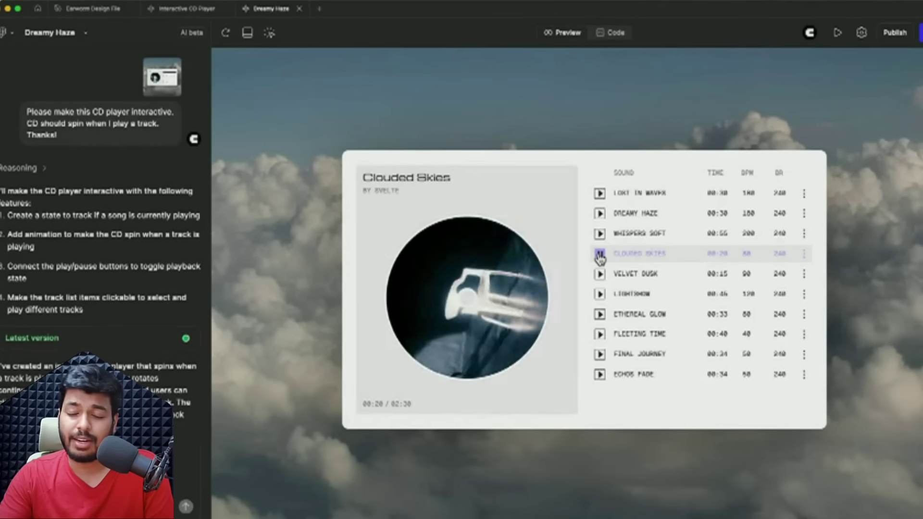
left_click(600, 255)
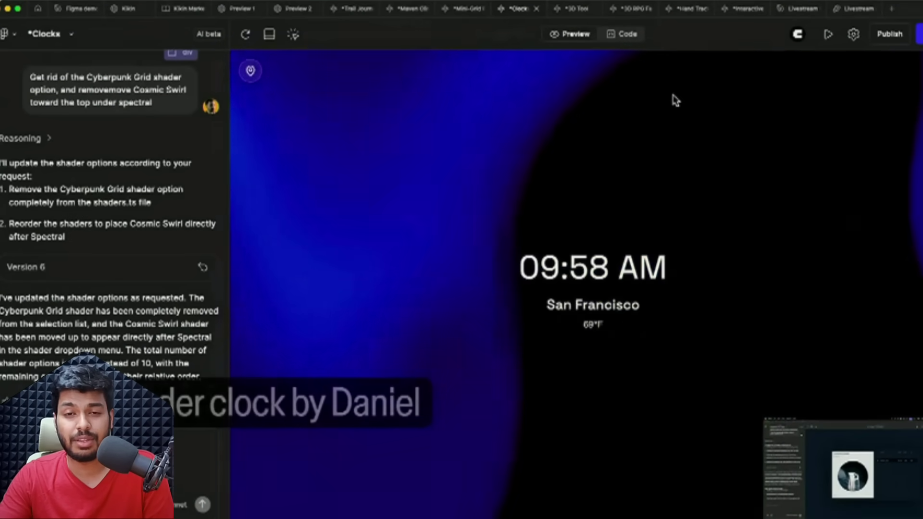
Step: Open the clock's shader choices and try the Cosmic Swirl and Aurora shaders as its background
left_click(921, 71)
left_click(866, 142)
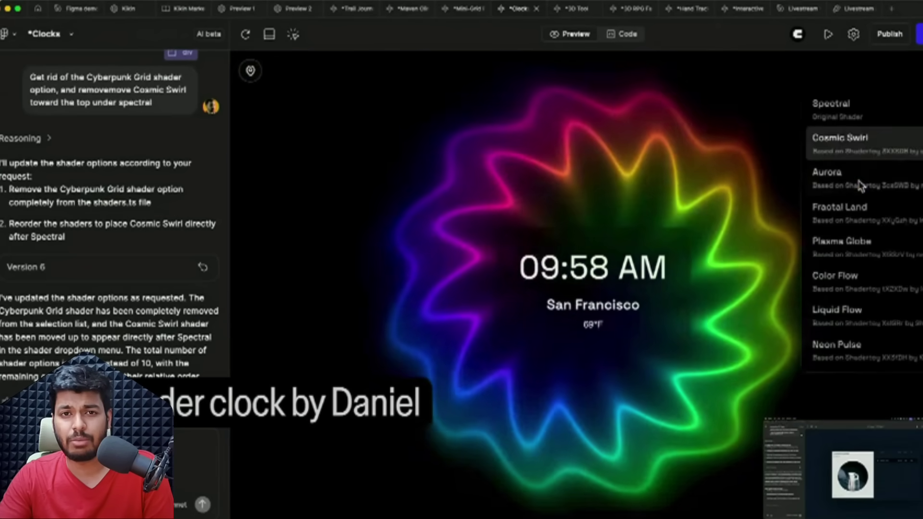
left_click(860, 186)
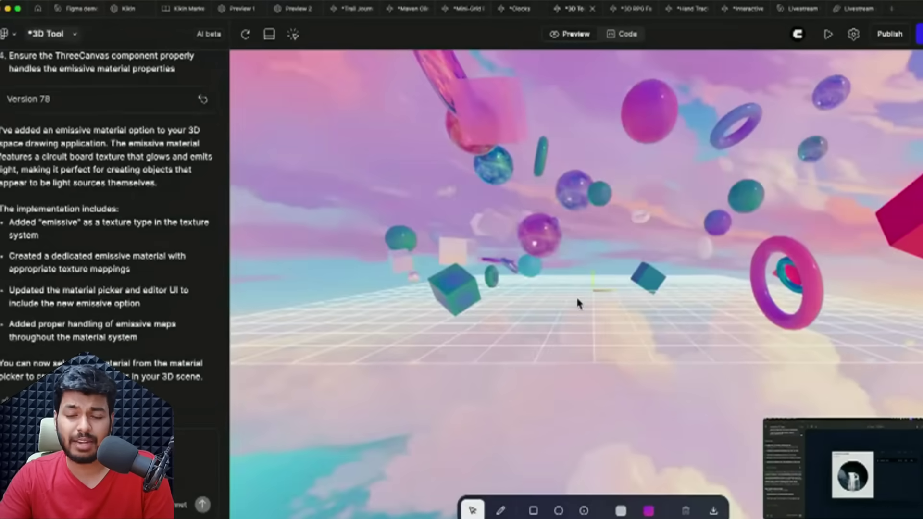
Step: Draw a freehand cursive line as a glossy pink tube across the 3D Tool scene
left_click_drag(577, 298, 570, 330)
left_click(501, 510)
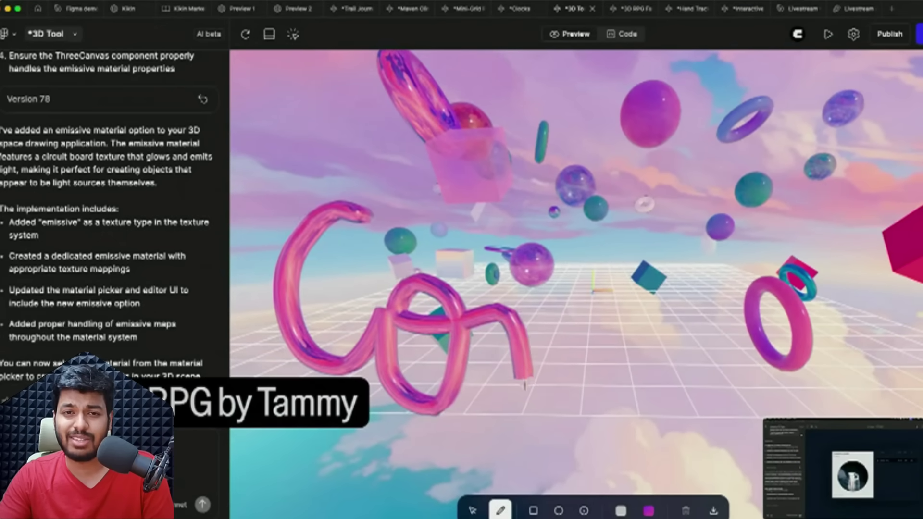
mouse_move(528, 363)
left_mouse_down()
mouse_move(599, 361)
mouse_move(658, 499)
mouse_move(593, 364)
mouse_move(653, 325)
mouse_move(661, 357)
mouse_move(803, 324)
mouse_move(791, 332)
mouse_move(826, 416)
mouse_move(895, 338)
left_mouse_up()
Step: Switch to the 3D RPG Fantasy Game preview, walk through its landscape and attack an enemy
key("ctrl+Tab")
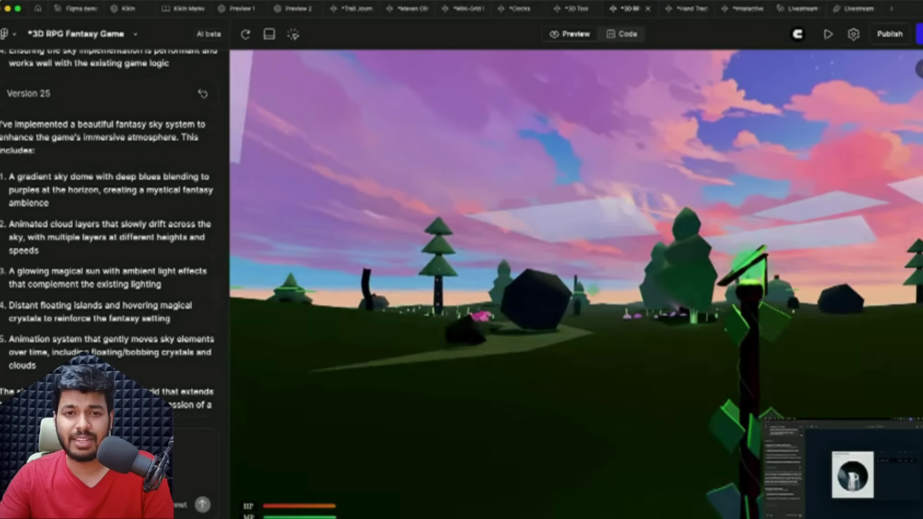
key("w")
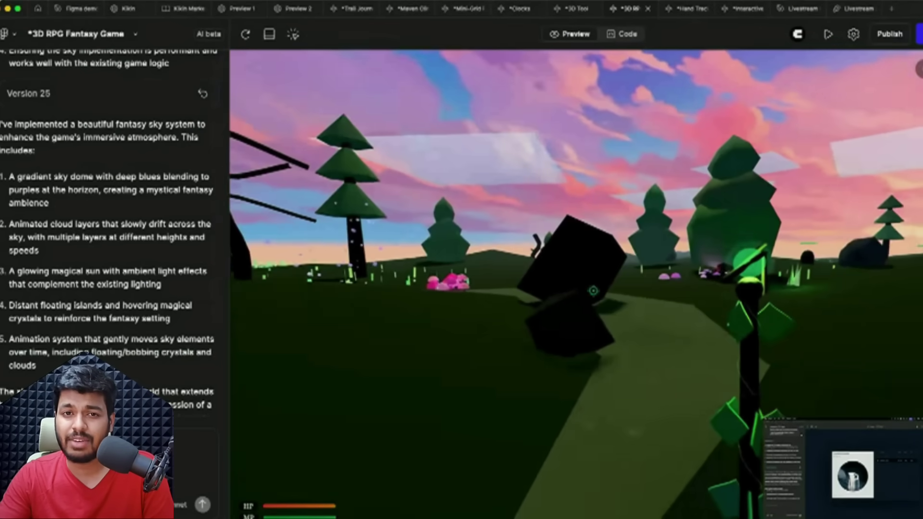
key("w")
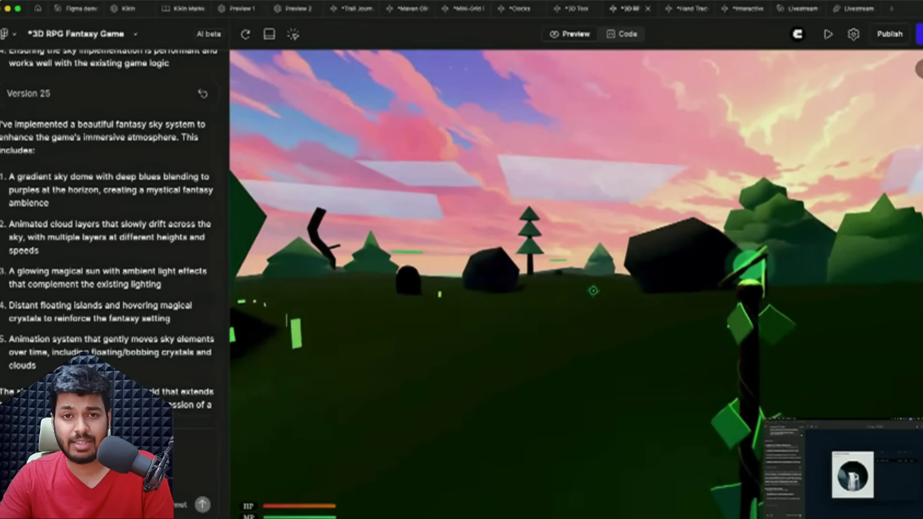
key("w")
left_click(594, 291)
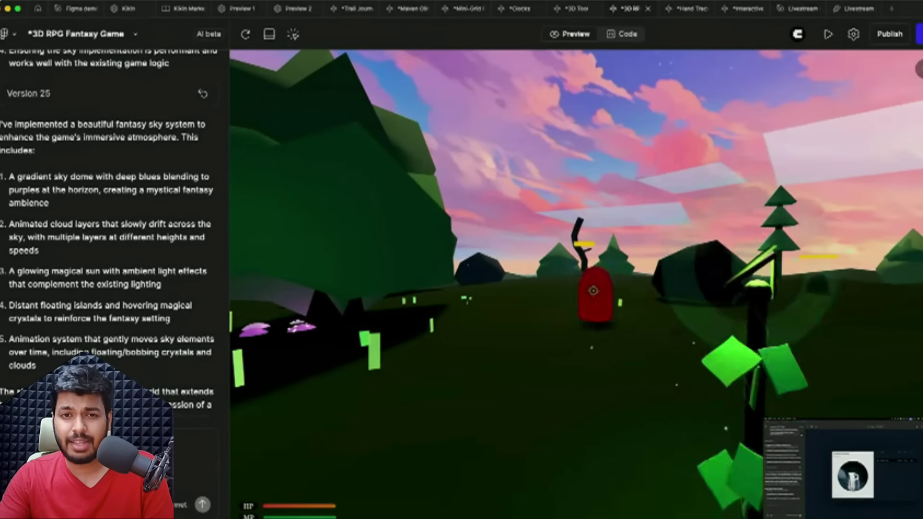
key("w")
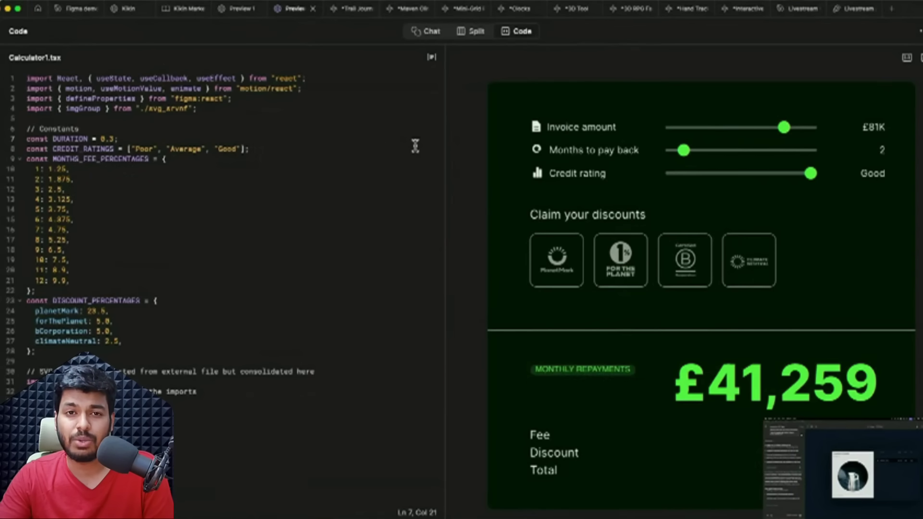
Step: Show the calculator's AI chat beside the Calculator1.tsx code and review the original prompt and reply
left_click(474, 31)
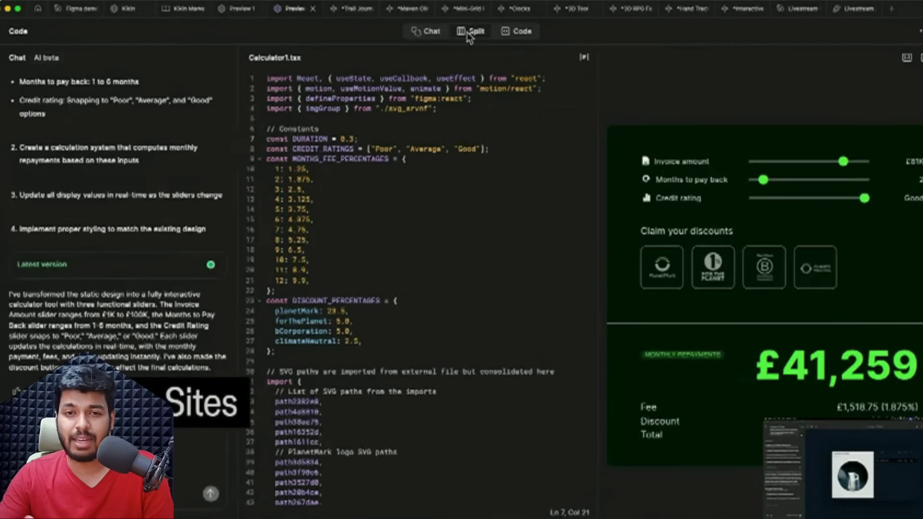
scroll(176, 185, "up", 15)
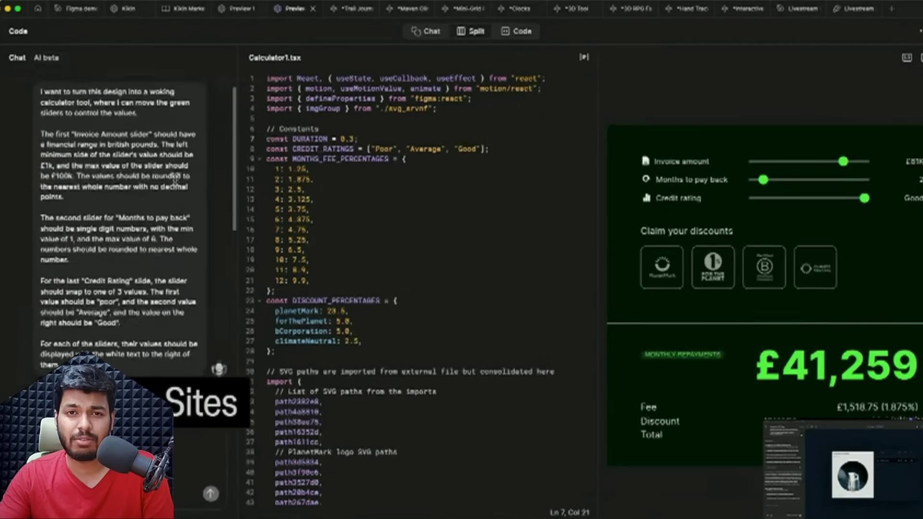
scroll(176, 185, "down", 15)
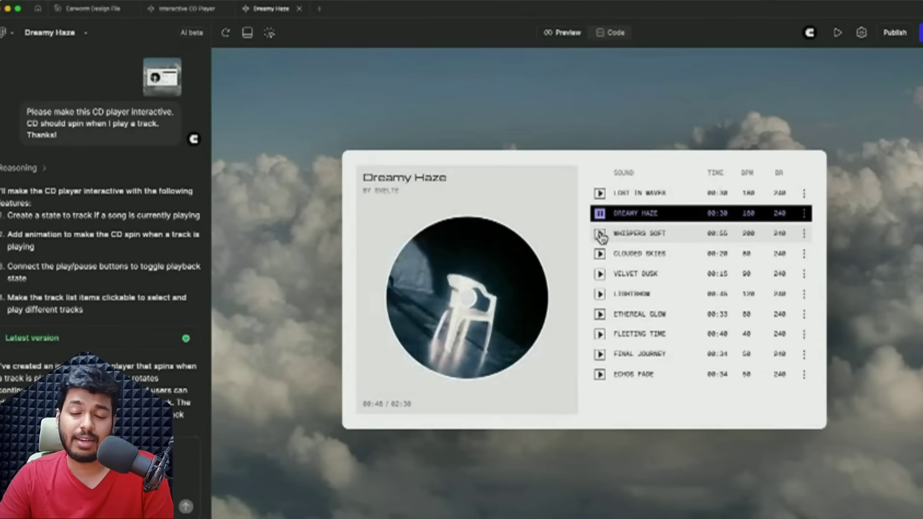
Step: Test the Dreamy Haze player by playing Whispers Soft and Clouded Skies, and check the design image attached to the prompt
left_click(600, 234)
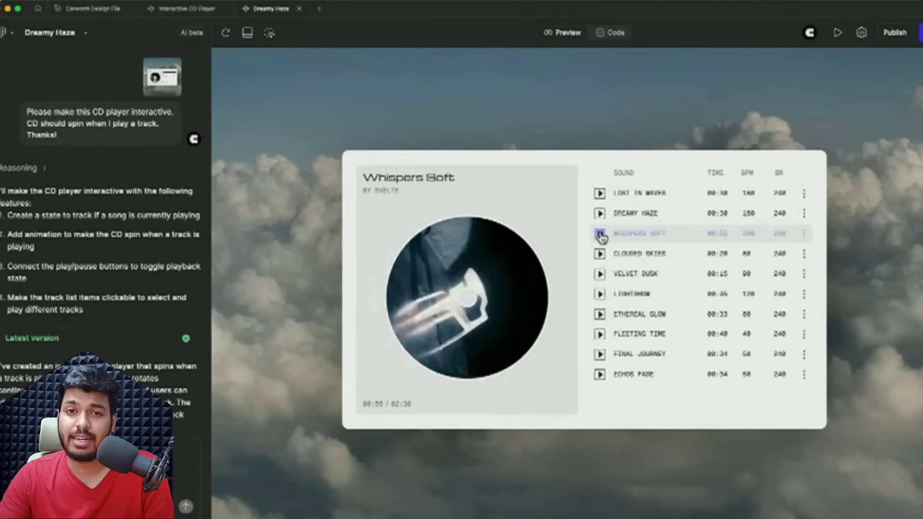
left_click(176, 85)
left_click(847, 82)
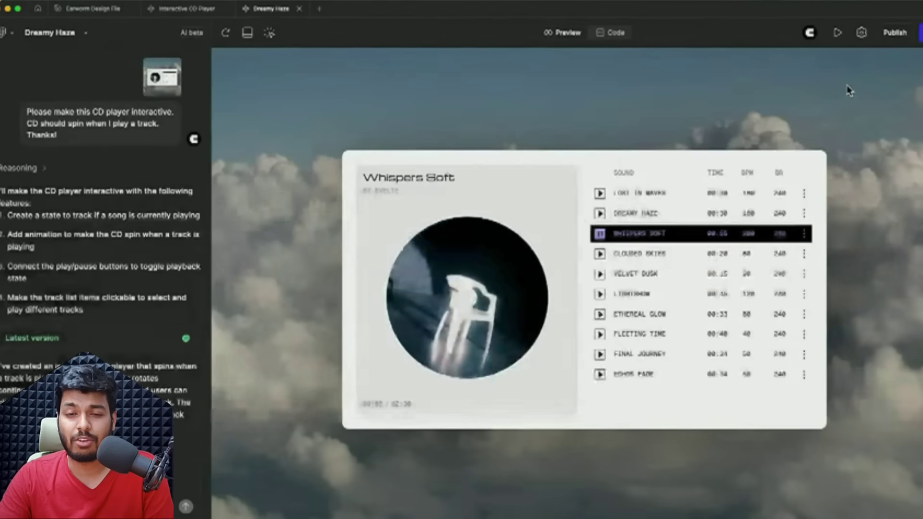
left_click(600, 255)
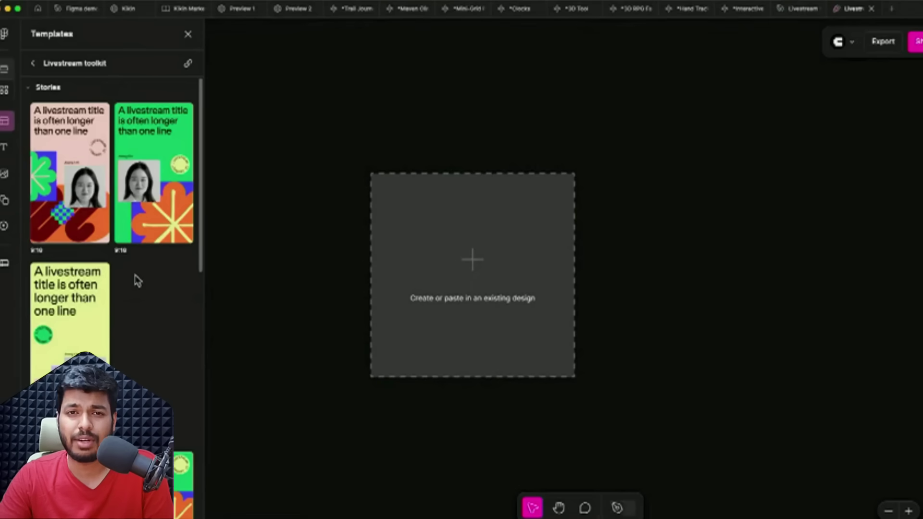
Step: Add the pink 9:16 story, the green 1:1 post and the yellow 5:4 asset from the Livestream toolkit templates
scroll(136, 279, "down", 1)
scroll(136, 279, "up", 1)
left_click(65, 174)
scroll(151, 295, "down", 5)
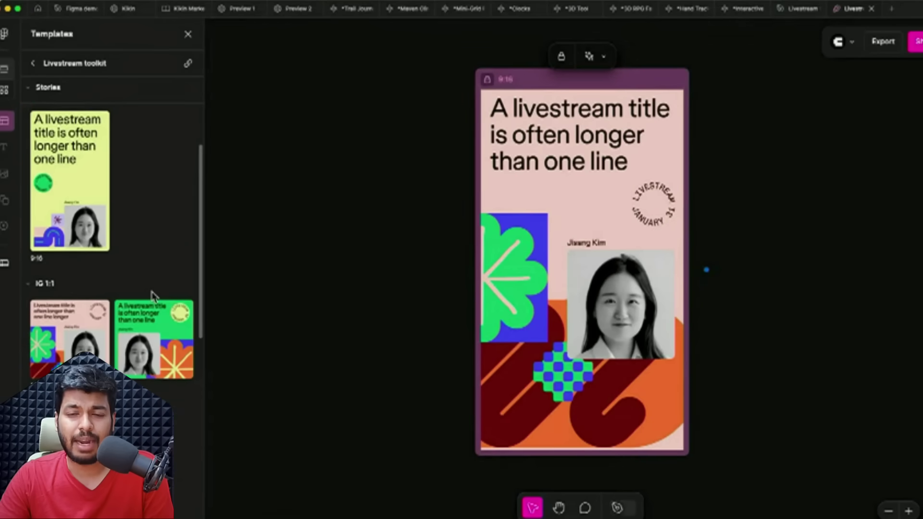
left_click(154, 337)
scroll(139, 365, "down", 2)
scroll(141, 365, "down", 4)
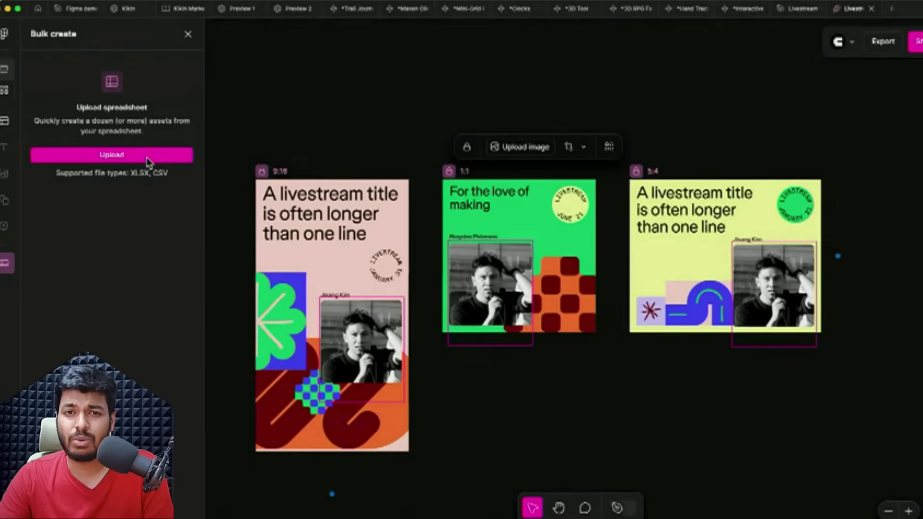
Step: Upload the Campus Leader Event Series.xlsx spreadsheet as the bulk create data source
left_click(146, 158)
left_click(553, 203)
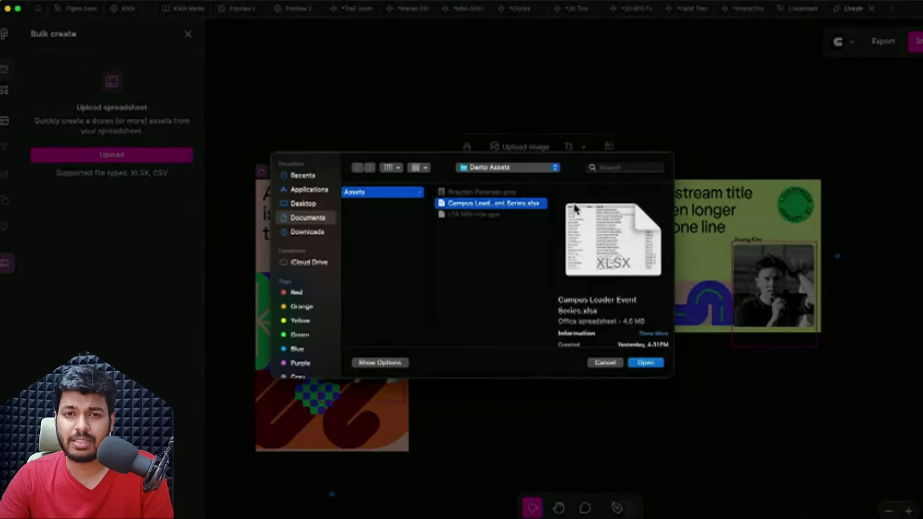
left_click(647, 362)
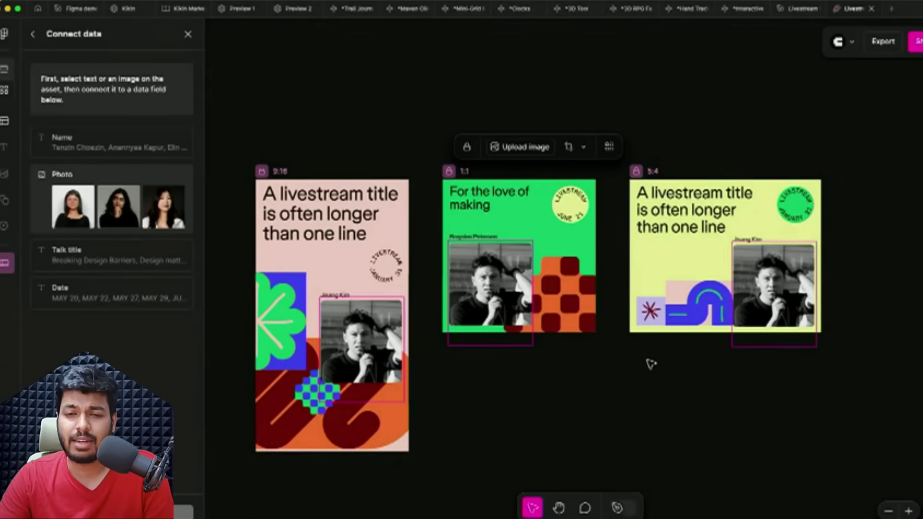
Step: Connect the Talk title field to the headlines and the Name field to the speaker names on all three assets
left_click(309, 239)
left_click(393, 148)
left_click(150, 252)
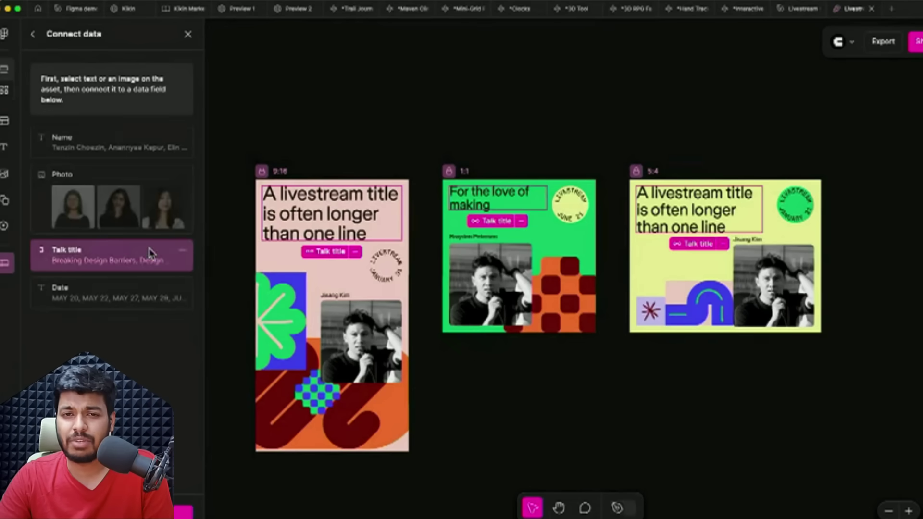
left_click(370, 292)
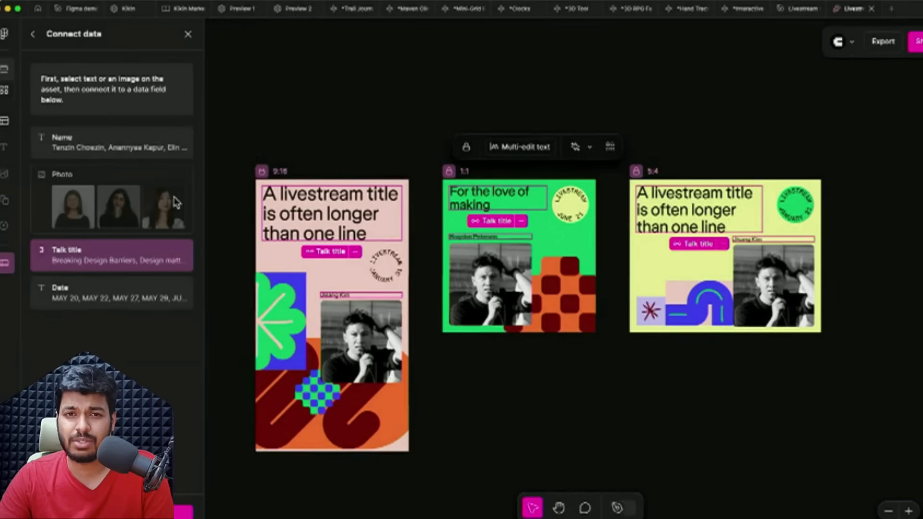
left_click(144, 143)
Step: Connect the Photo field to the speaker photos and the Date field to the round livestream badges on all three assets
left_click(375, 342)
left_click(418, 144)
left_click(162, 203)
left_click(399, 267)
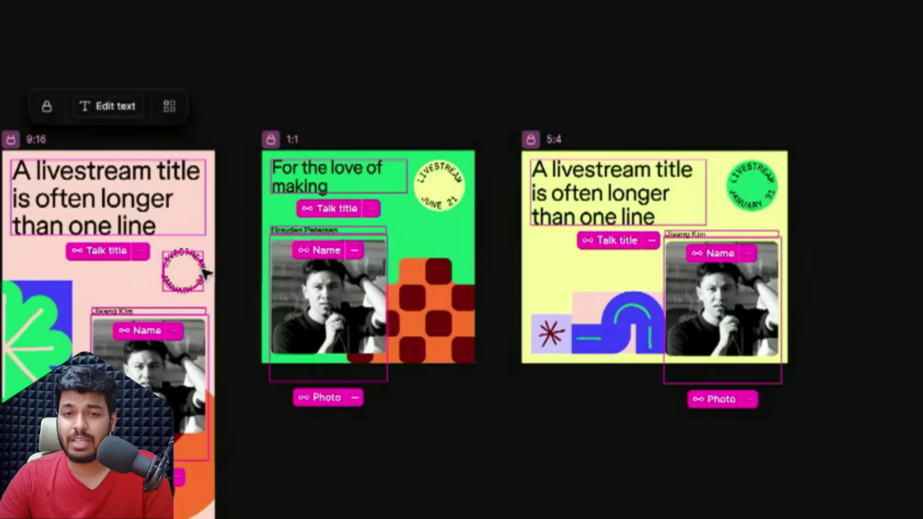
left_click(172, 111)
left_click(1, 125)
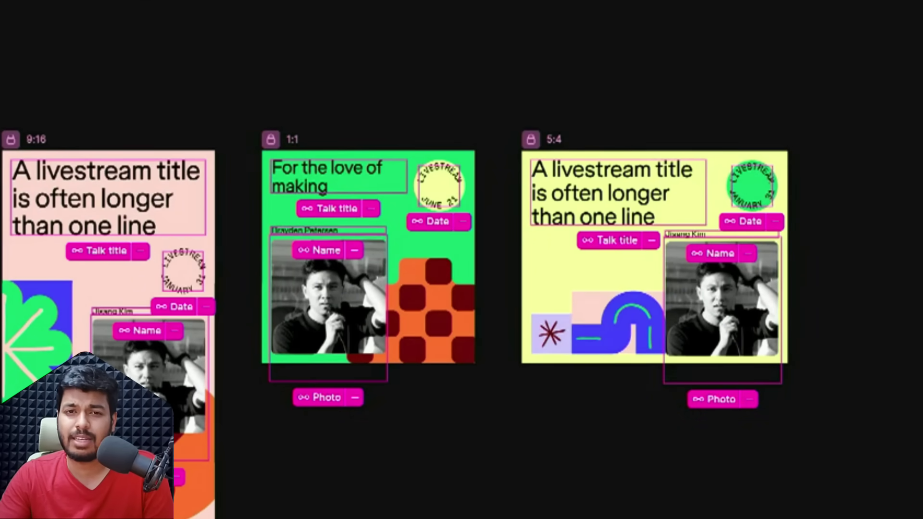
scroll(572, 394, "down", 5)
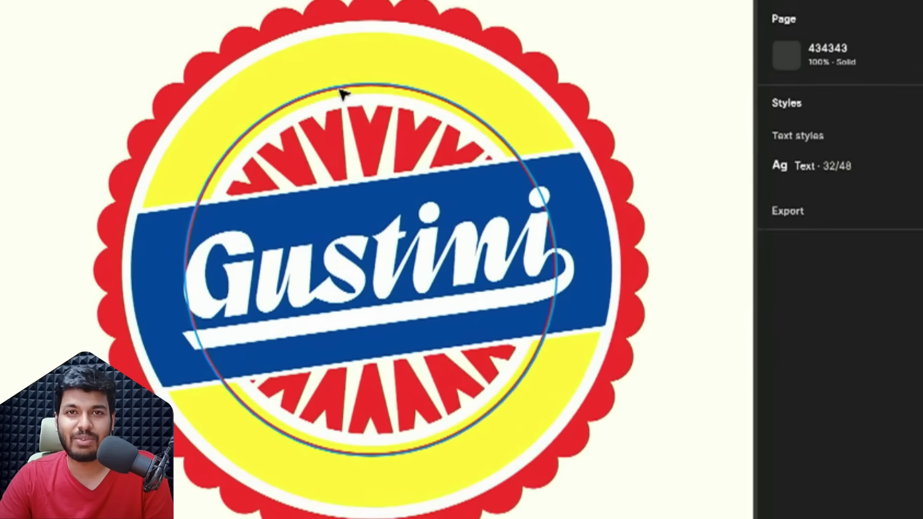
Step: Place the text HELLO CONFIG on the crest's circle path and slide its start so it arches over the upper yellow ring
left_click(338, 90)
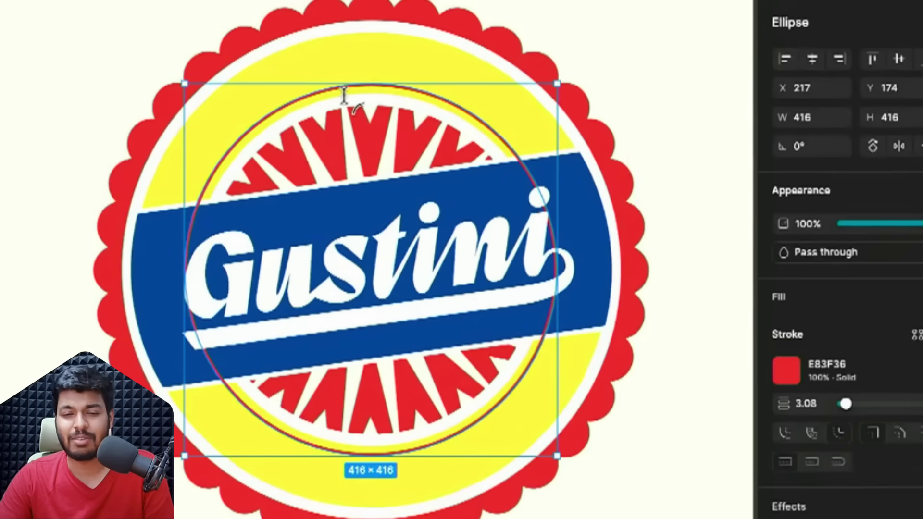
left_click(324, 95)
type("HELLO CONFIG")
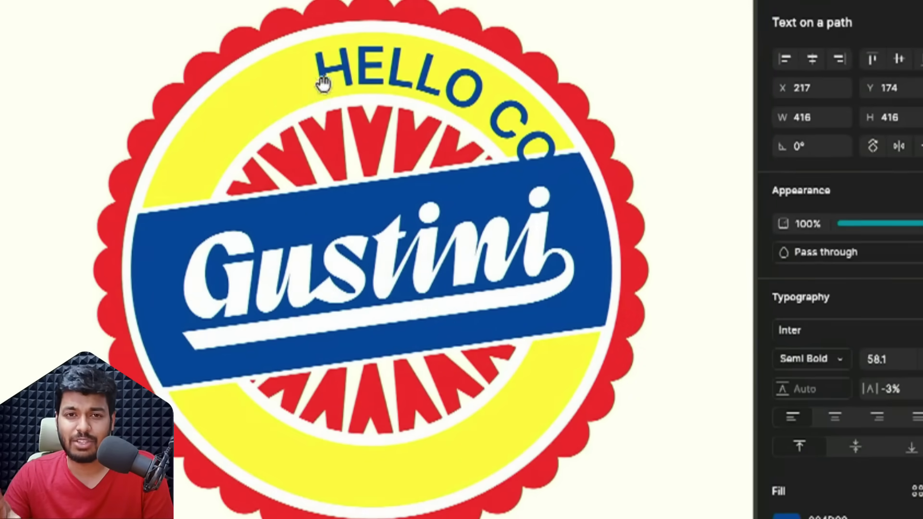
left_click_drag(326, 84, 226, 155)
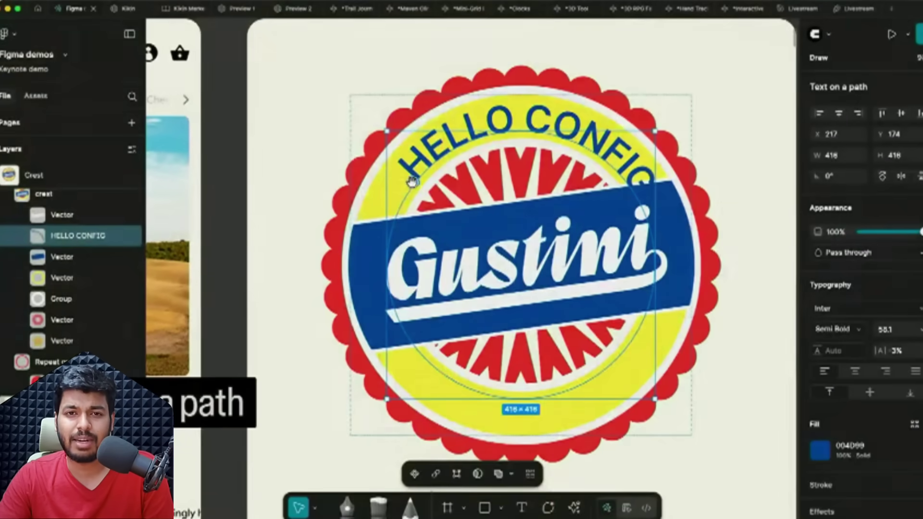
left_click_drag(412, 181, 385, 205)
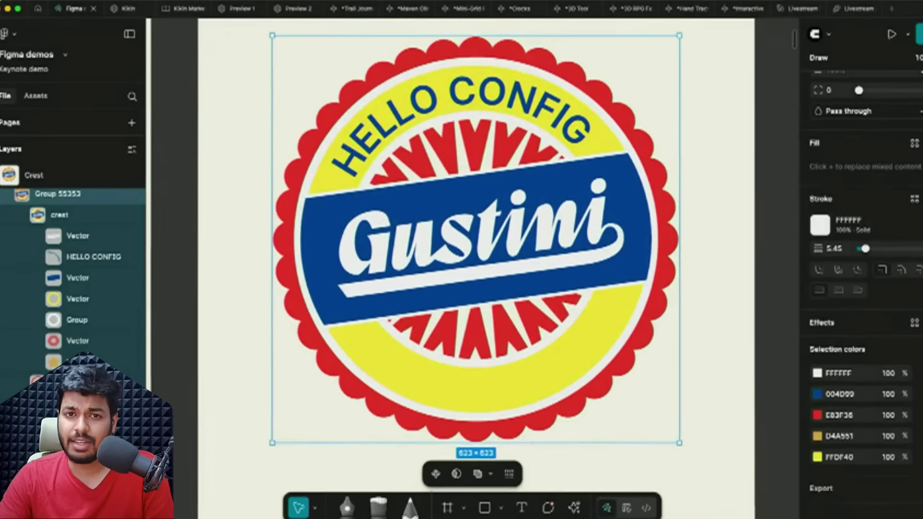
Step: Add a Texture effect to the Gustini crest group and adjust its radius and size
left_click(914, 322)
left_click(885, 410)
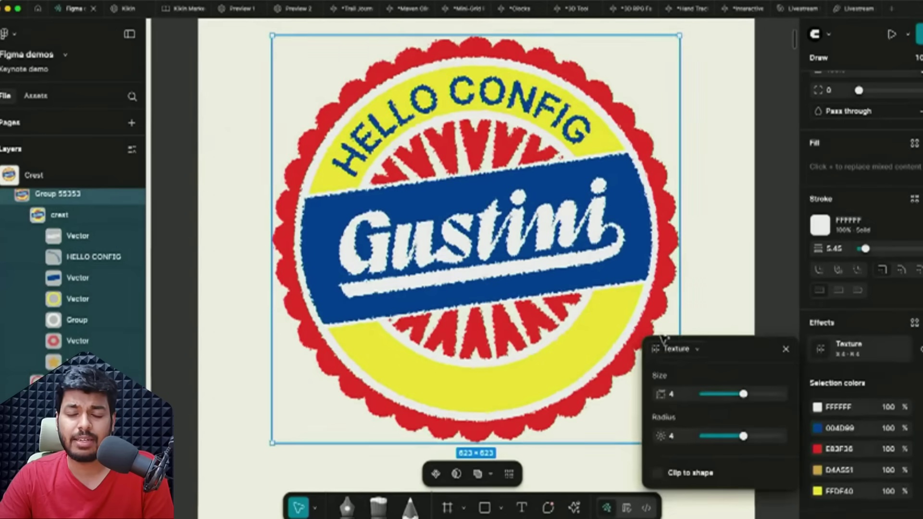
left_click_drag(727, 355, 709, 278)
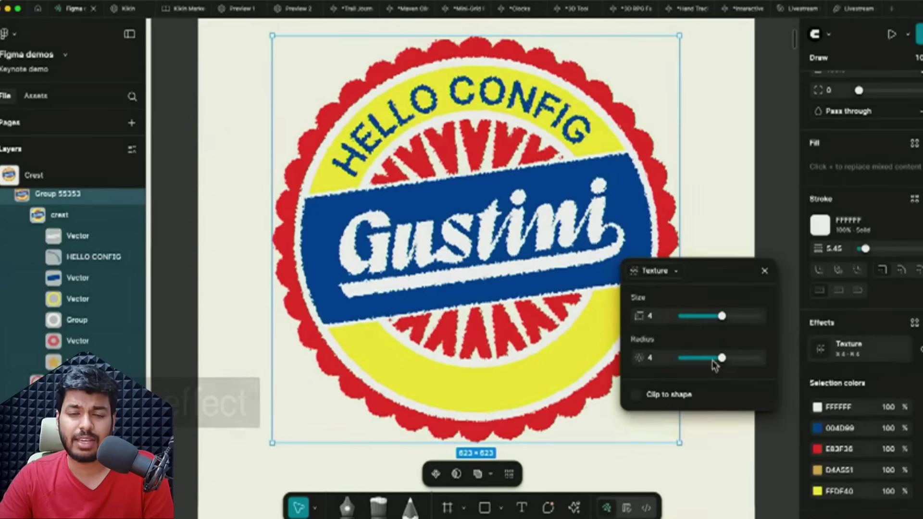
left_click_drag(721, 363, 731, 362)
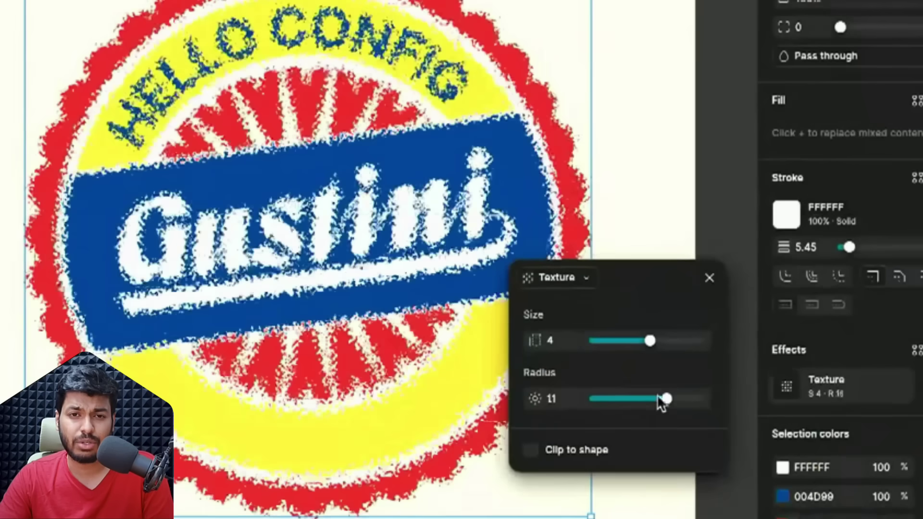
mouse_move(662, 404)
left_mouse_down()
mouse_move(627, 406)
mouse_move(678, 402)
left_mouse_up()
mouse_move(652, 344)
left_mouse_down()
mouse_move(687, 344)
mouse_move(638, 343)
left_mouse_up()
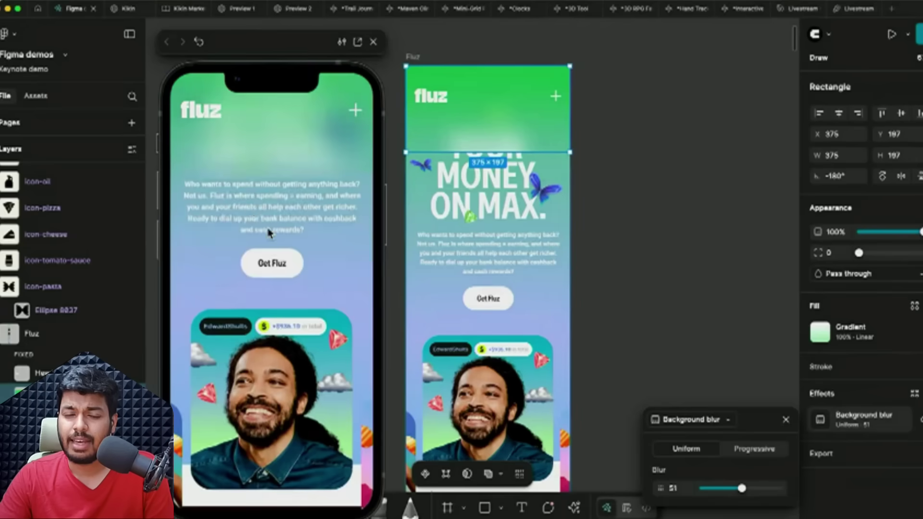
Step: Check the Fluz phone preview and change the header rectangle's background blur from uniform to progressive
scroll(268, 233, "down", 5)
scroll(269, 255, "up", 4)
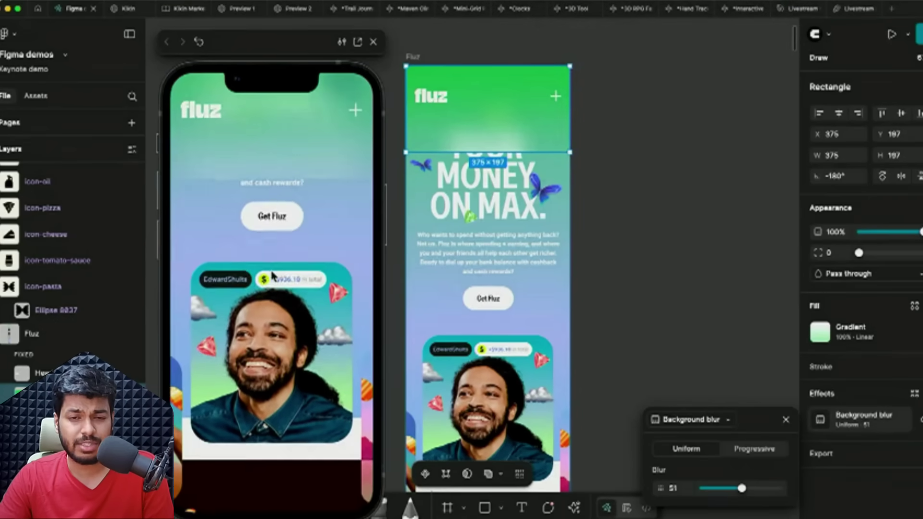
left_click_drag(729, 422, 723, 287)
left_click(746, 317)
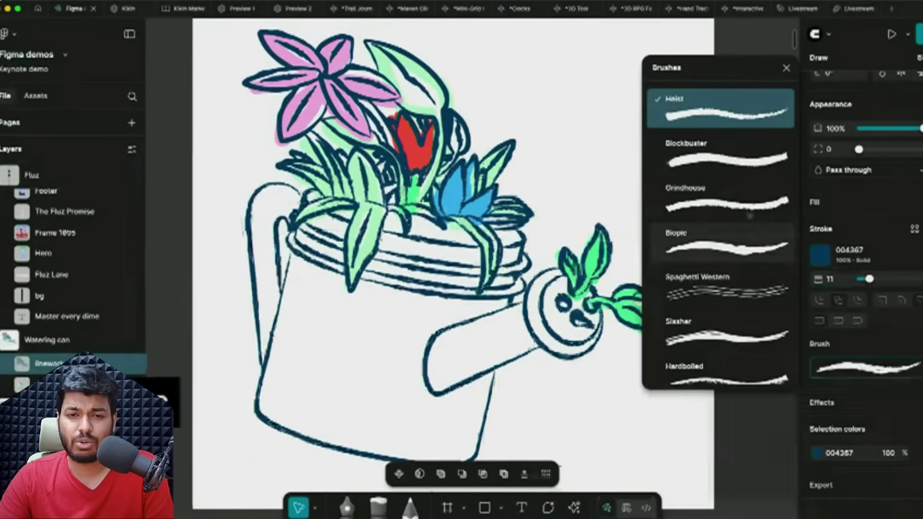
Step: Apply the Hardboiled brush to the stroke of the watering can linework
scroll(748, 260, "down", 3)
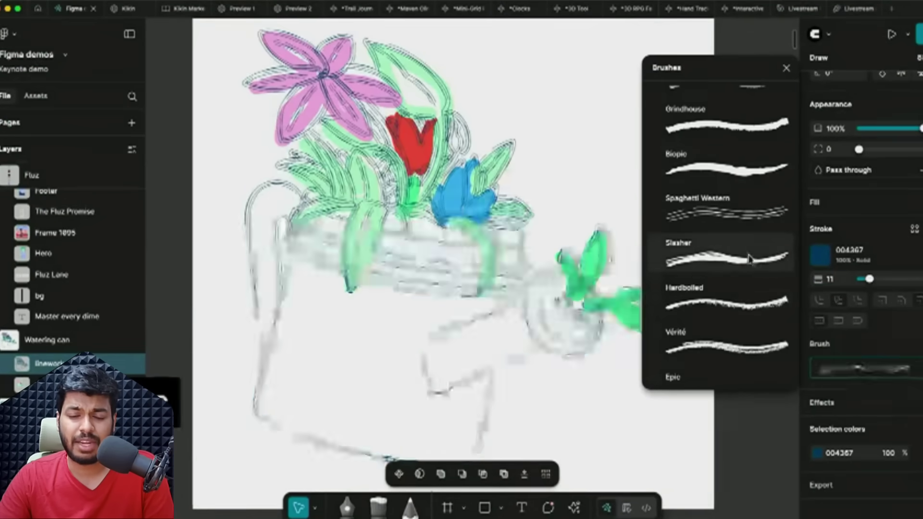
left_click(741, 294)
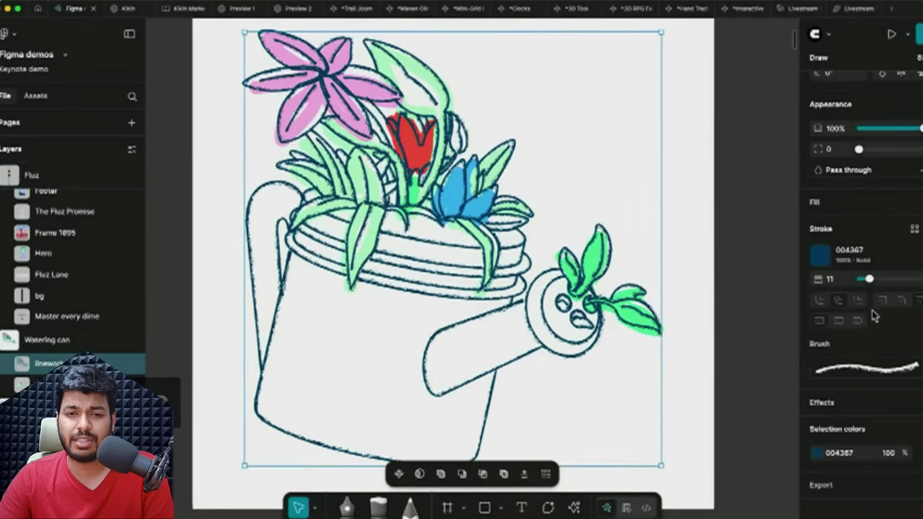
Step: Apply a textured brush to the strokes of the watering can's colors layer
left_click(62, 385)
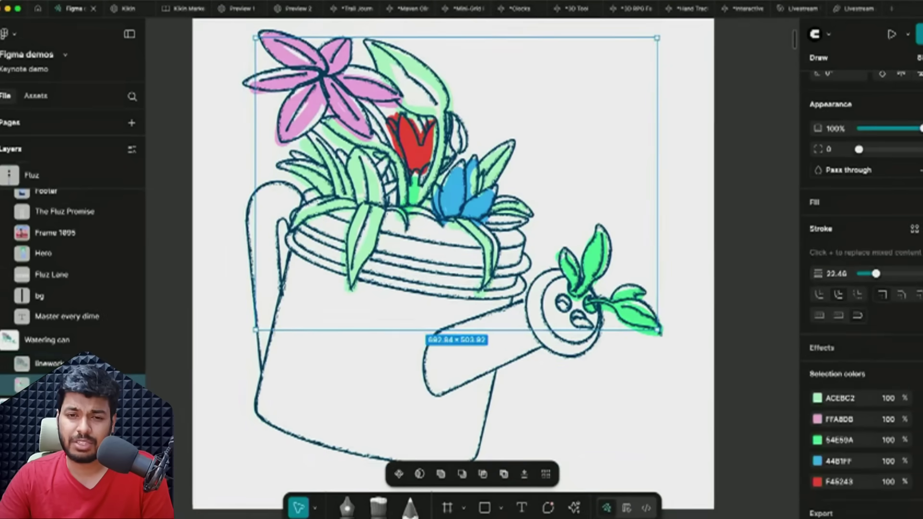
left_click(922, 295)
left_click(767, 326)
left_click(747, 349)
scroll(565, 200, "down", 3)
left_click(566, 288)
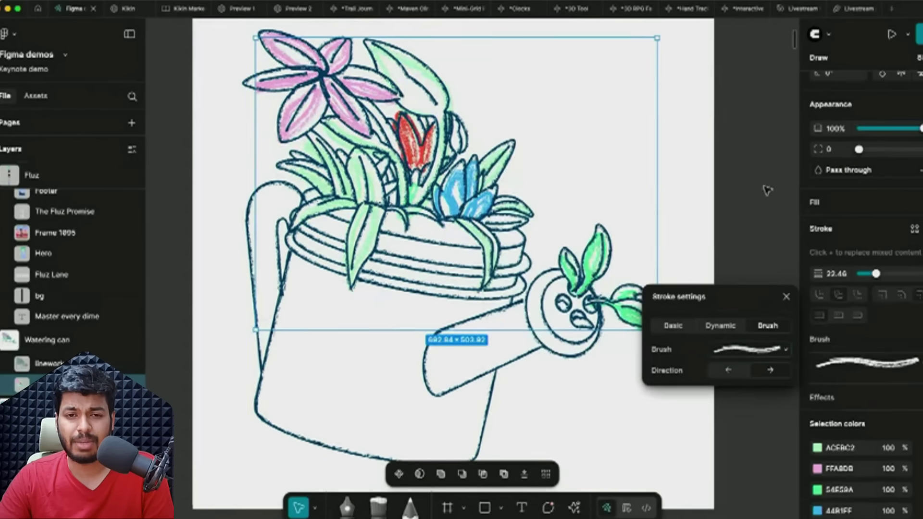
left_click(692, 228)
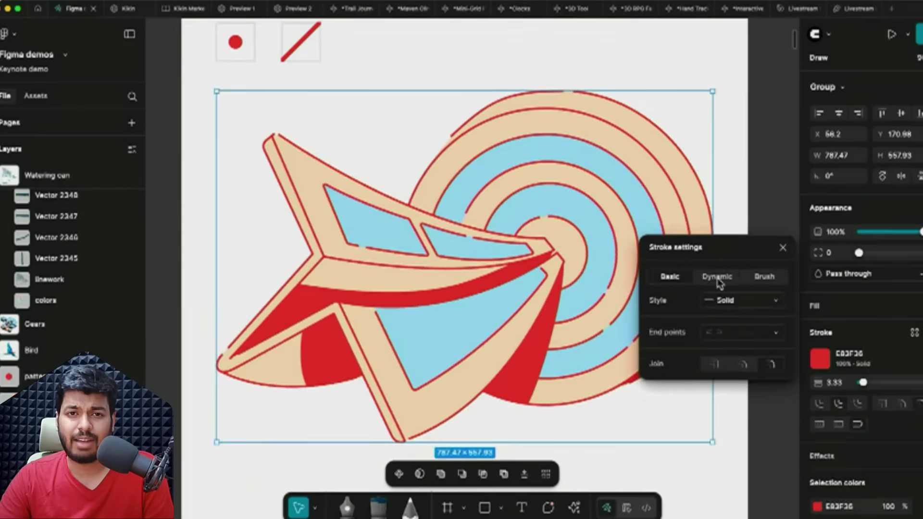
Step: Switch the red linework group's stroke to dynamic with 78% wiggle and adjust its smoothing
left_click(663, 274)
scroll(433, 240, "up", 2)
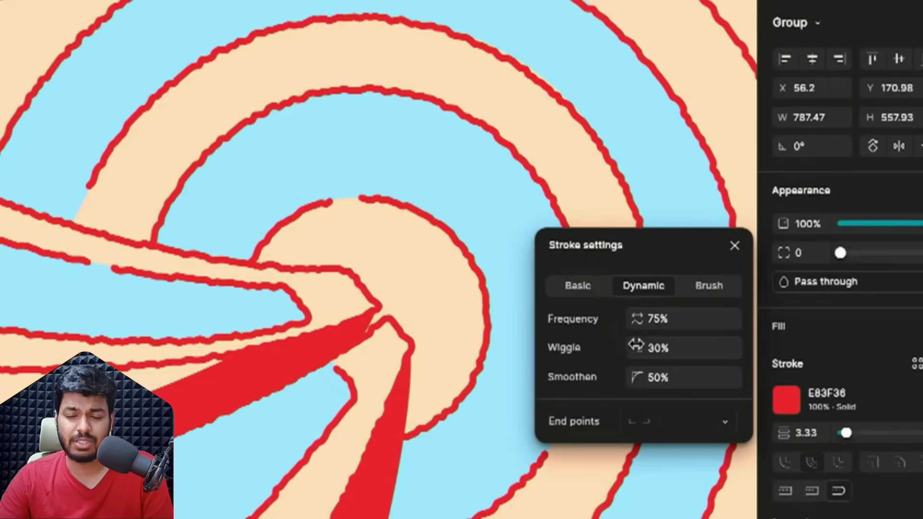
mouse_move(635, 348)
left_mouse_down()
mouse_move(680, 348)
mouse_move(658, 348)
left_mouse_up()
left_click_drag(635, 377, 659, 378)
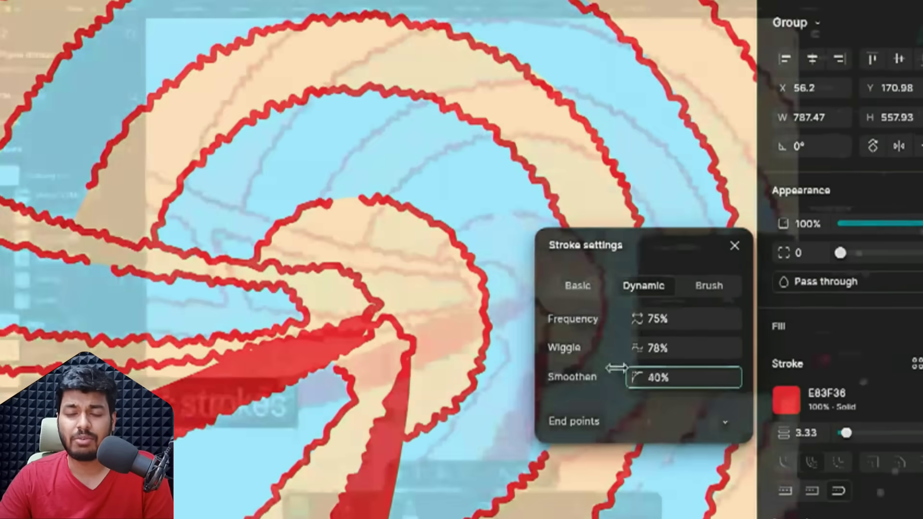
Step: Adjust the scale of the shadows' dot pattern fill, set its X spacing to -39% and use rectangular tiling
mouse_move(697, 337)
left_mouse_down()
mouse_move(697, 303)
mouse_move(674, 309)
mouse_move(690, 319)
left_mouse_up()
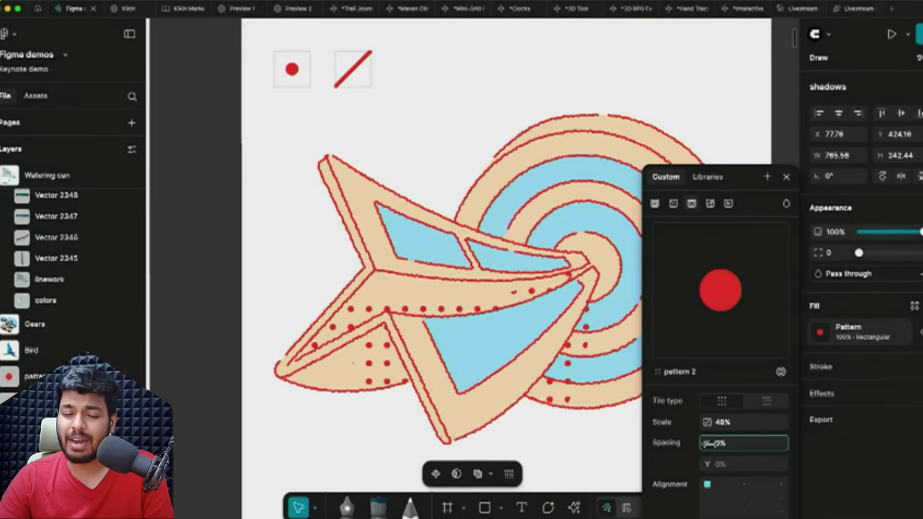
left_click_drag(705, 443, 687, 443)
left_click(770, 403)
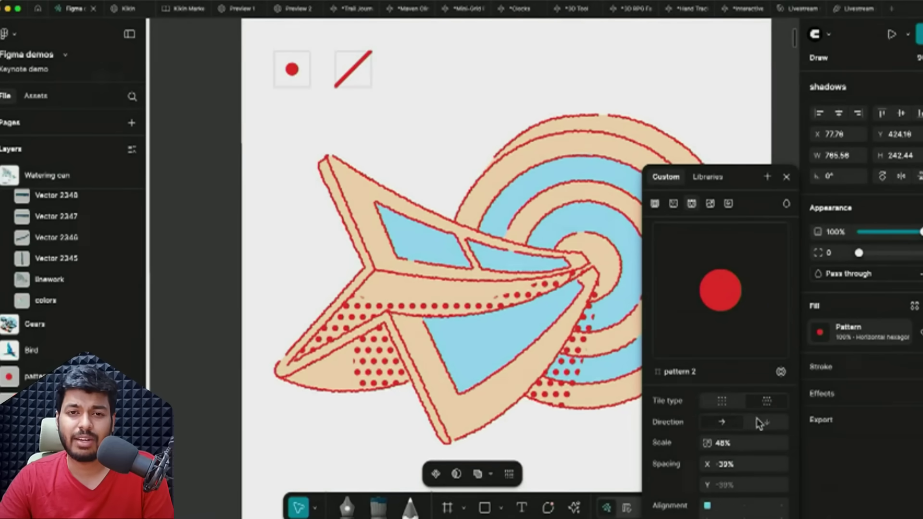
left_click(726, 402)
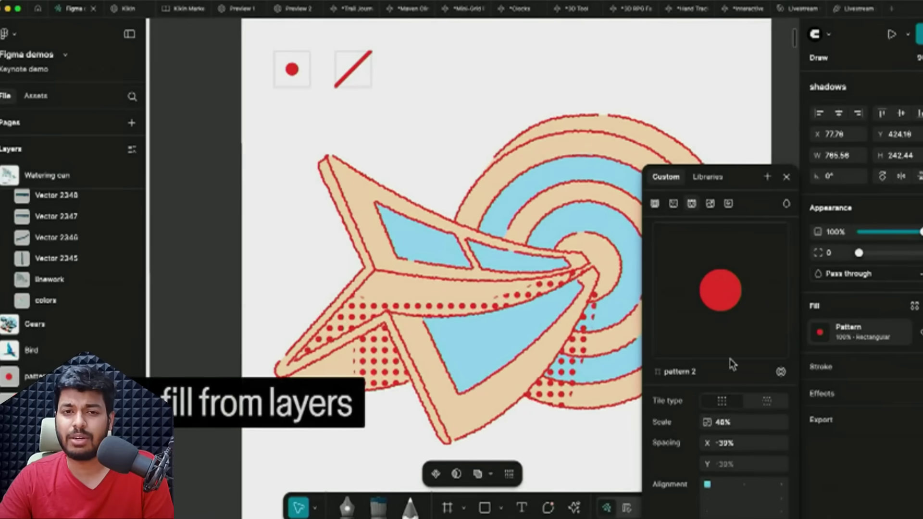
Step: Replace the shadows' pattern source with the diagonal red line swatch and adjust the pattern's scale
mouse_move(736, 268)
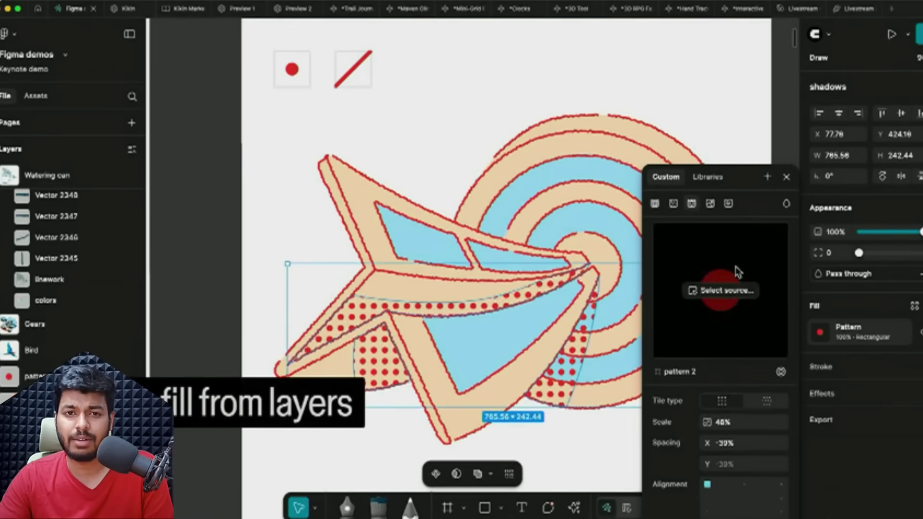
left_click(732, 292)
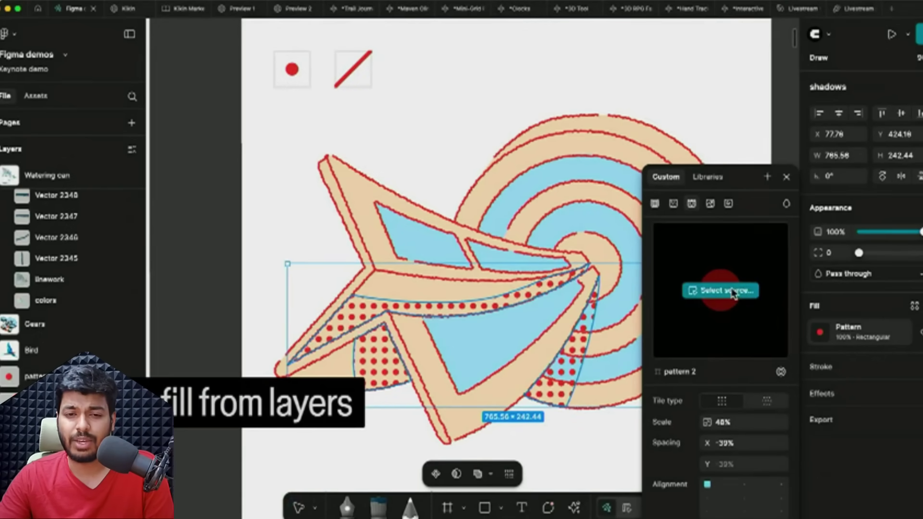
left_click(354, 68)
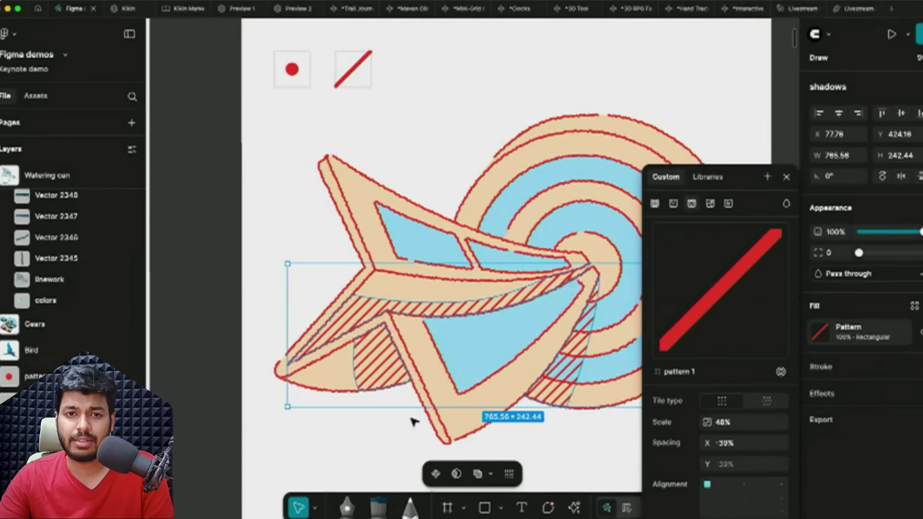
left_click_drag(712, 418, 748, 444)
mouse_move(707, 422)
left_mouse_down()
mouse_move(646, 421)
mouse_move(663, 421)
left_mouse_up()
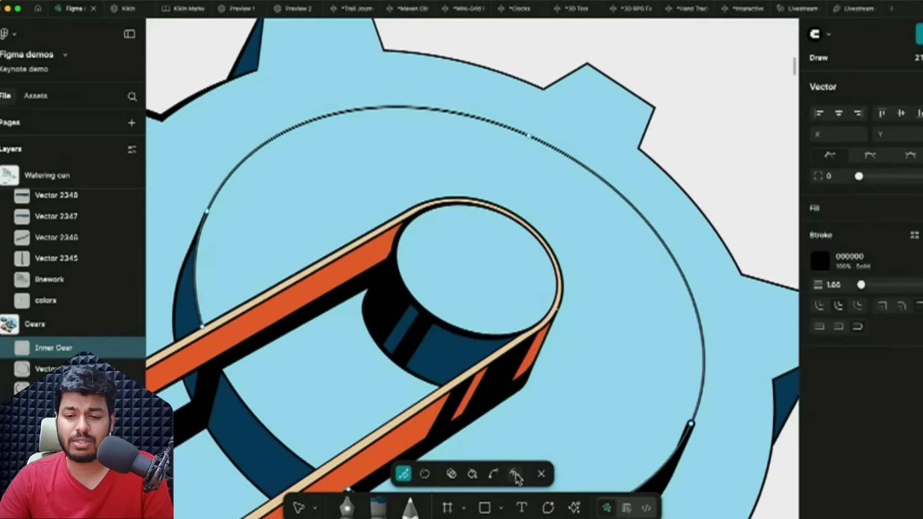
Step: Vary the stroke width along the Inner Gear outline, thickening its upper arc and keeping it thin at both ends
left_click(515, 475)
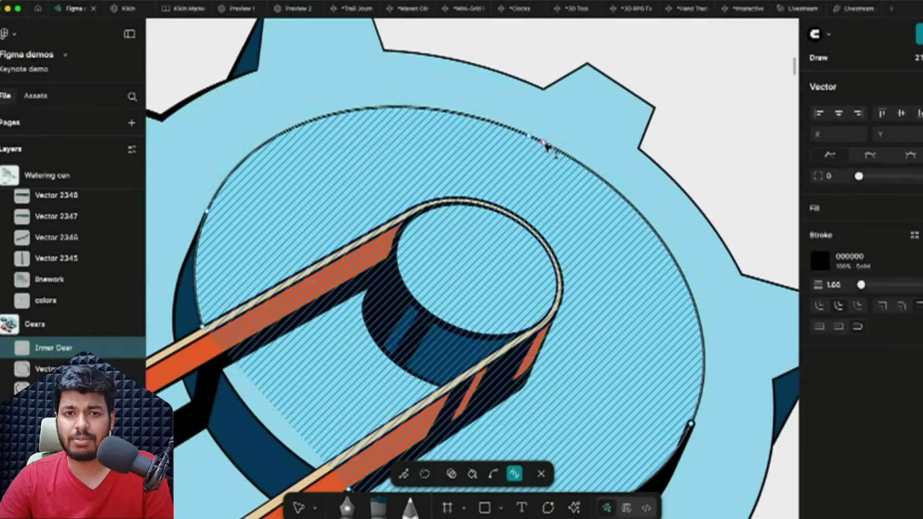
left_click_drag(547, 148, 563, 133)
left_click_drag(233, 175, 234, 176)
left_click_drag(689, 443, 687, 439)
mouse_move(556, 148)
left_mouse_down()
mouse_move(623, 196)
mouse_move(563, 152)
mouse_move(397, 106)
left_mouse_up()
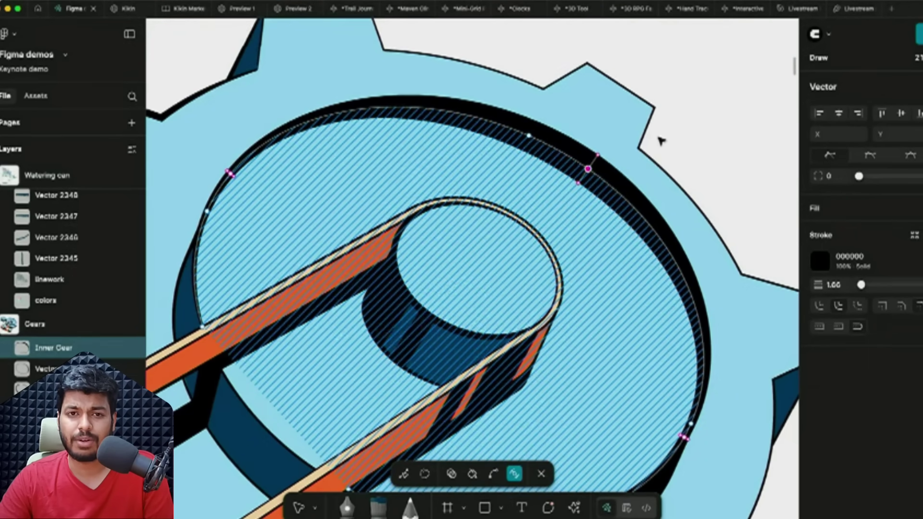
key("Escape")
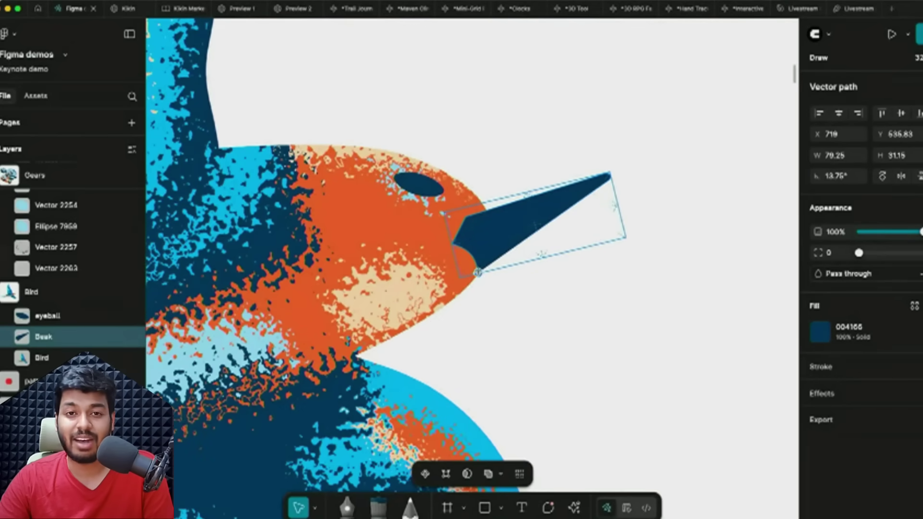
Step: Rotate the bird's beak to about 6° around the custom origin at its base
left_click_drag(611, 165, 631, 186)
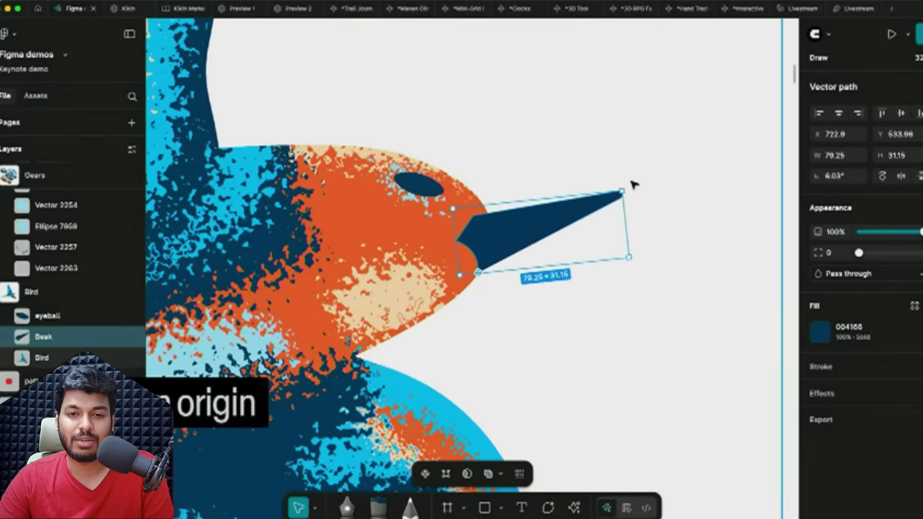
left_click(641, 130)
scroll(634, 138, "down", 10)
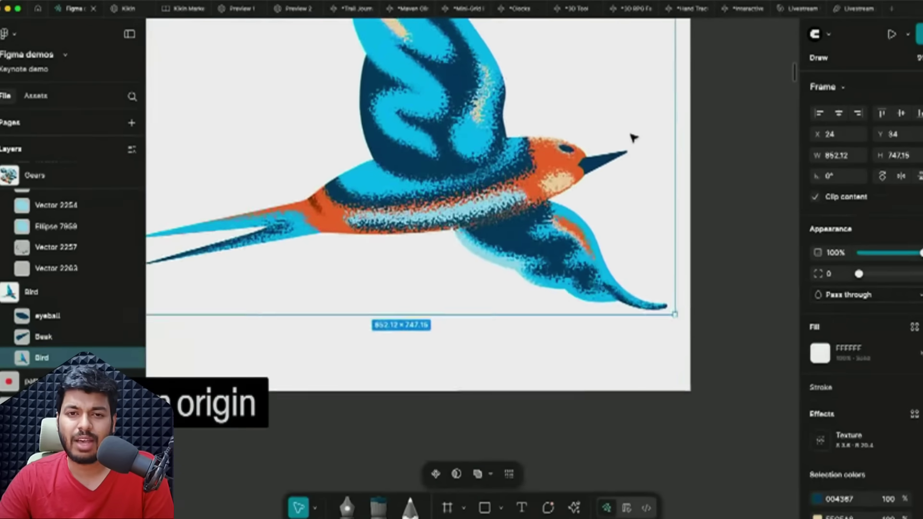
Step: Examine the bird and watering can illustrations placed in the Kit pricing and migration phone screens
scroll(633, 138, "right", 3)
scroll(634, 138, "down", 5)
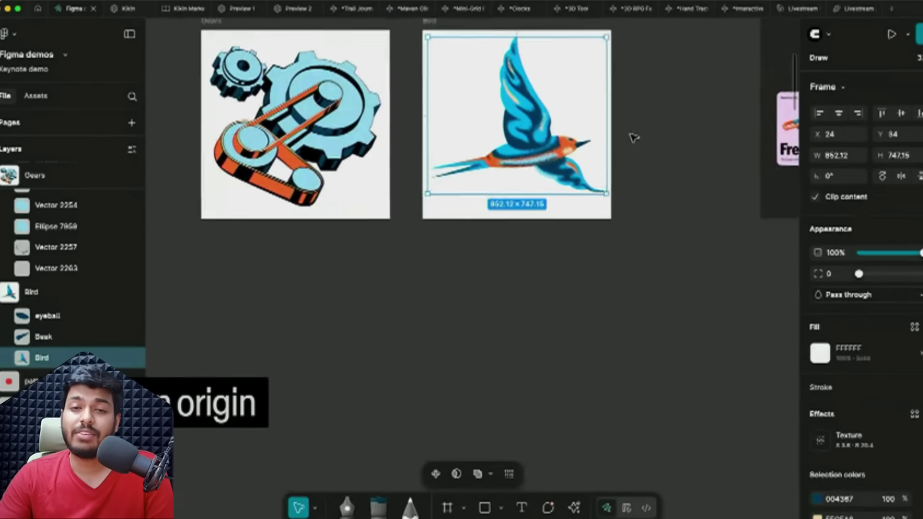
scroll(633, 138, "right", 5)
scroll(633, 138, "up", 3)
scroll(633, 138, "right", 2)
scroll(634, 138, "up", 5)
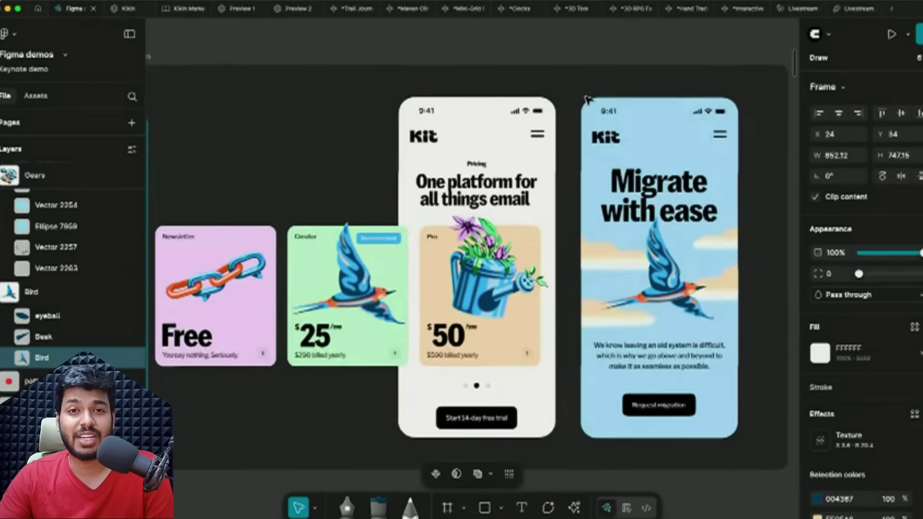
scroll(428, 162, "left", 1)
scroll(426, 162, "left", 1)
scroll(426, 162, "down", 1)
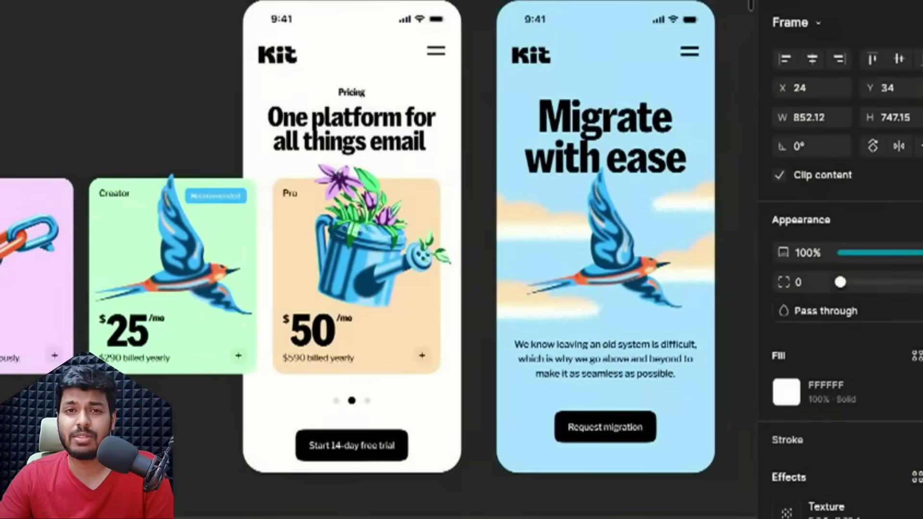
left_click(605, 236)
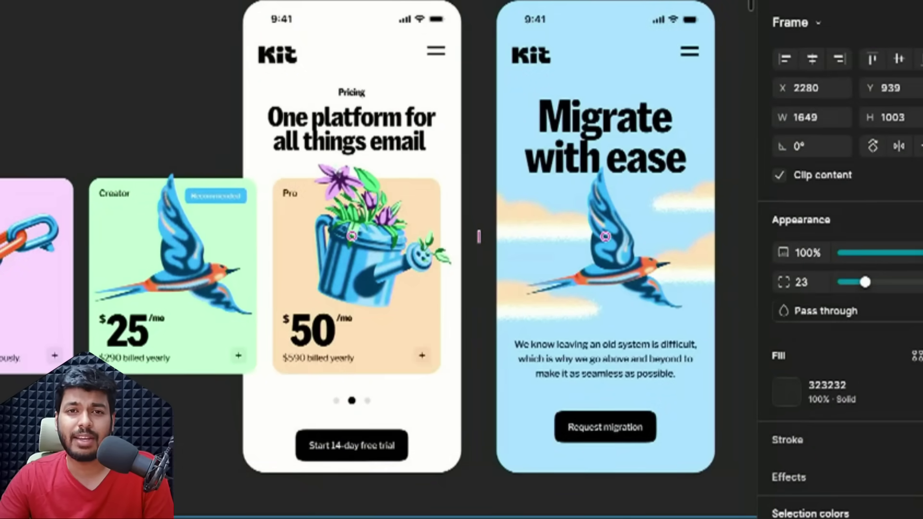
scroll(861, 412, "down", 5)
scroll(861, 412, "up", 5)
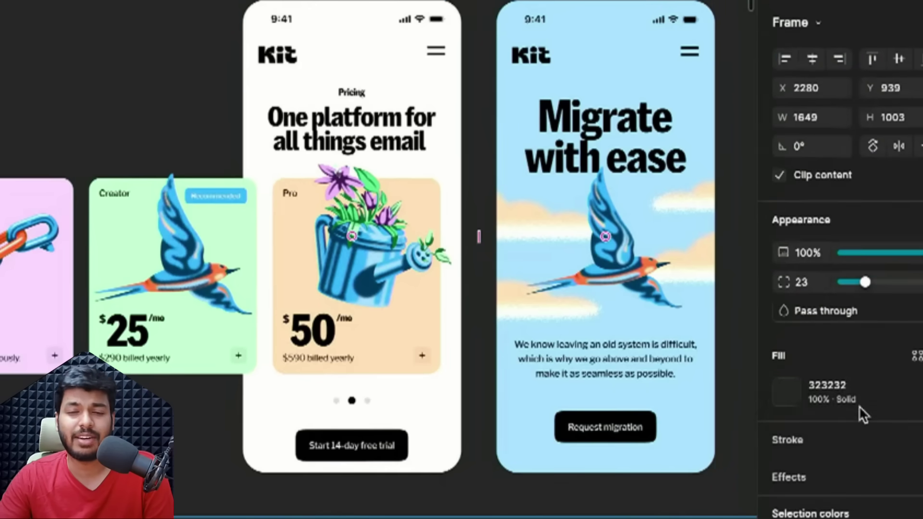
left_click(917, 229)
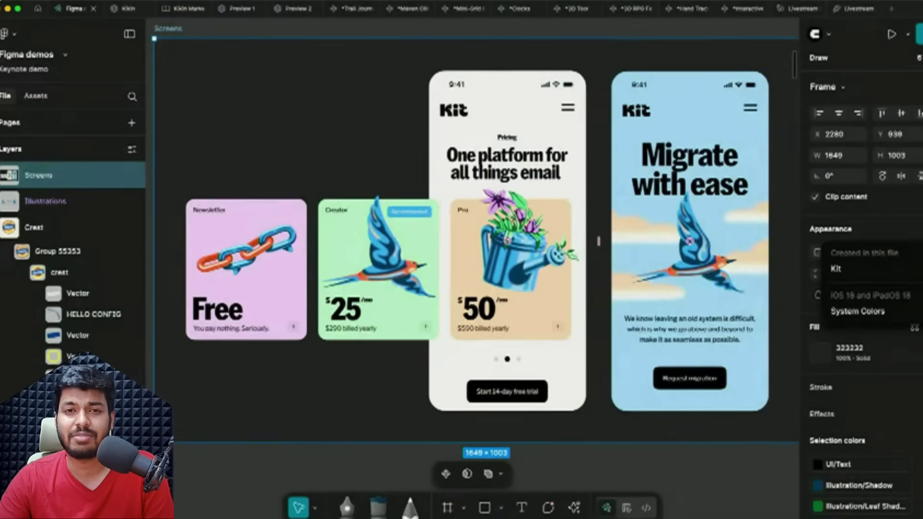
mouse_move(871, 275)
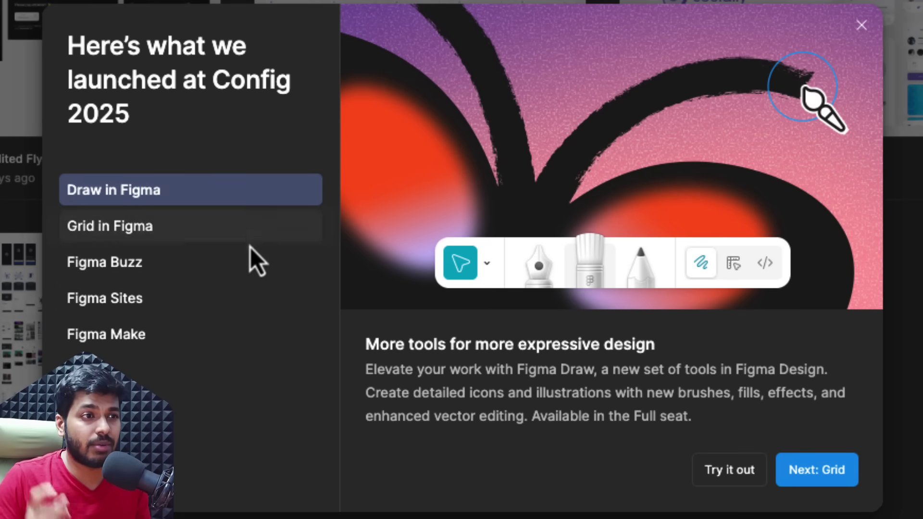
Step: Review the Config 2025 launch entries from Grid to Make and open the Draw in Figma trial file
left_click(111, 235)
left_click(148, 261)
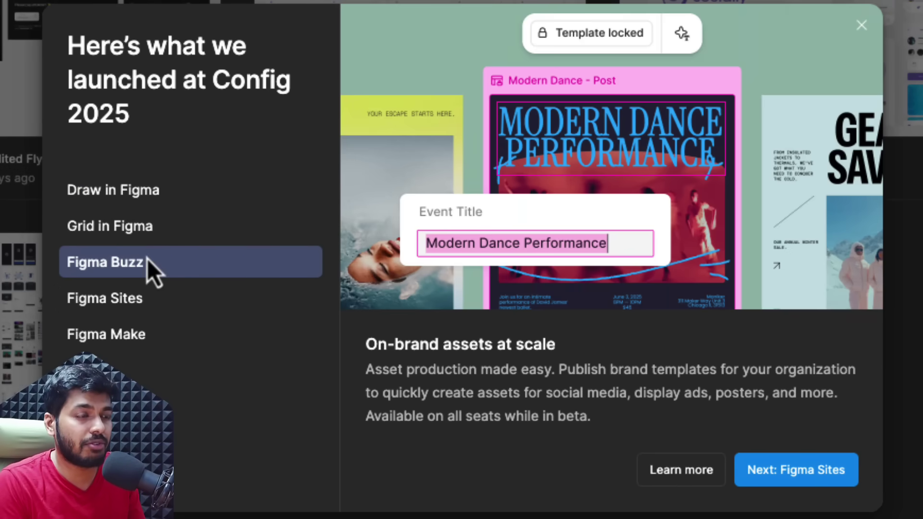
left_click(156, 304)
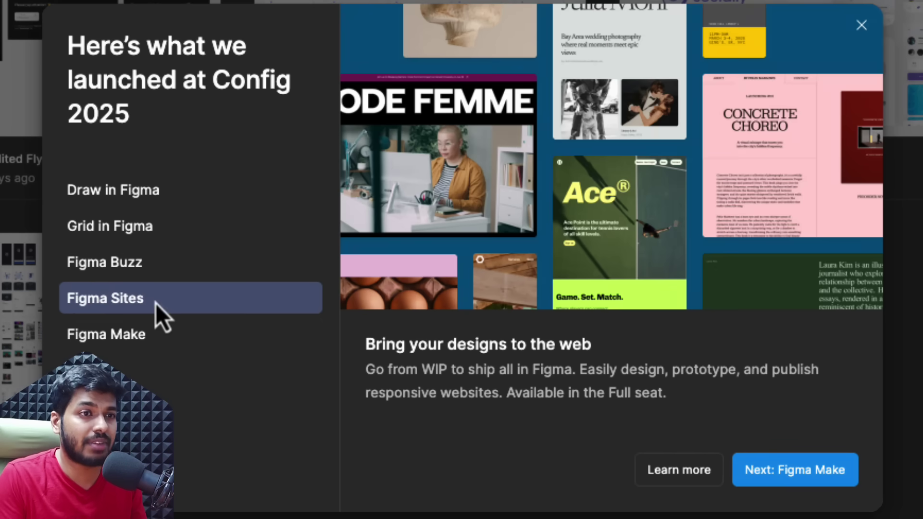
left_click(168, 334)
left_click(136, 197)
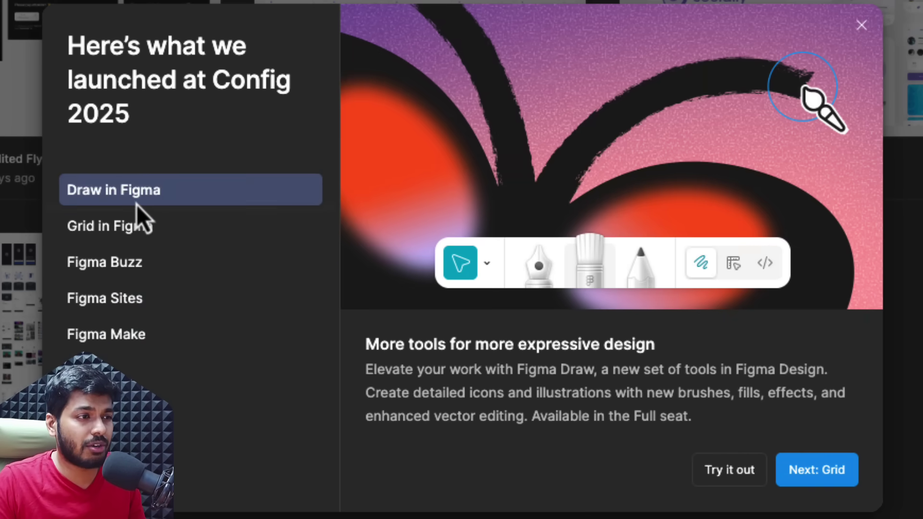
left_click(743, 481)
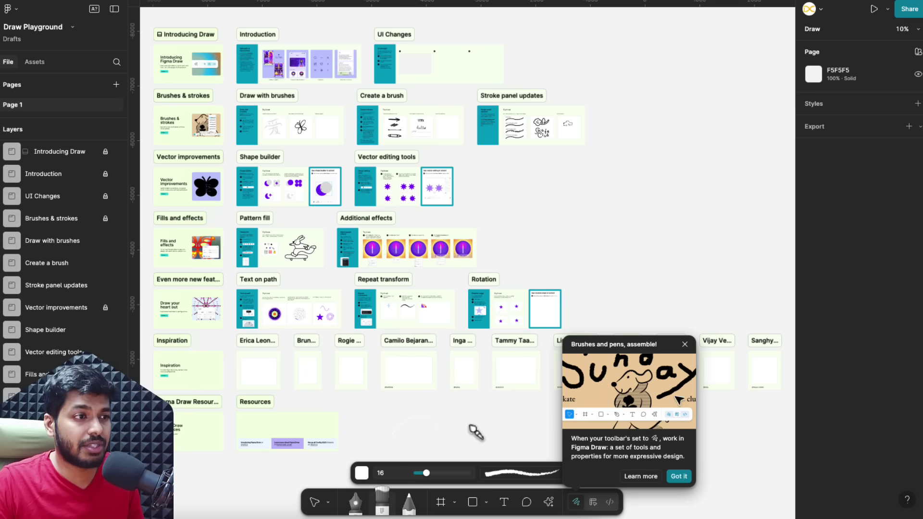
Step: Set the brush color to a light periwinkle blue and the brush size to 106
left_click(362, 473)
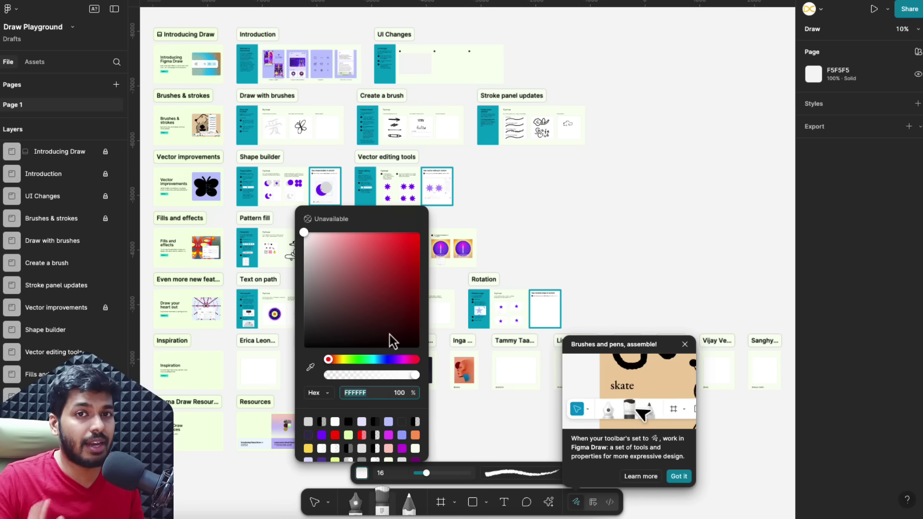
left_click_drag(387, 338, 419, 293)
left_click(403, 435)
left_click_drag(426, 473, 453, 473)
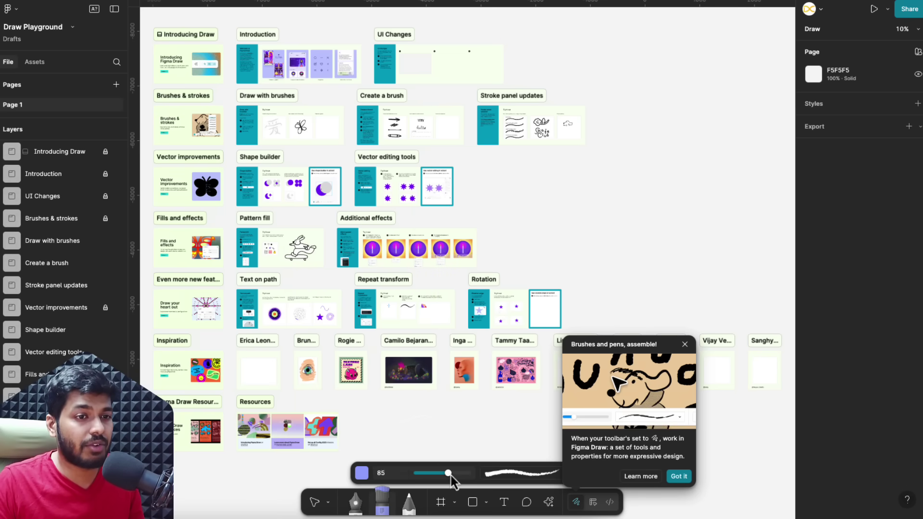
Step: Paint freehand zigzag brush strokes on an empty area of the Draw Playground canvas
left_click_drag(596, 237, 721, 204)
scroll(721, 205, "up", 5)
mouse_move(448, 173)
left_mouse_down()
mouse_move(502, 138)
mouse_move(532, 203)
mouse_move(641, 120)
left_mouse_up()
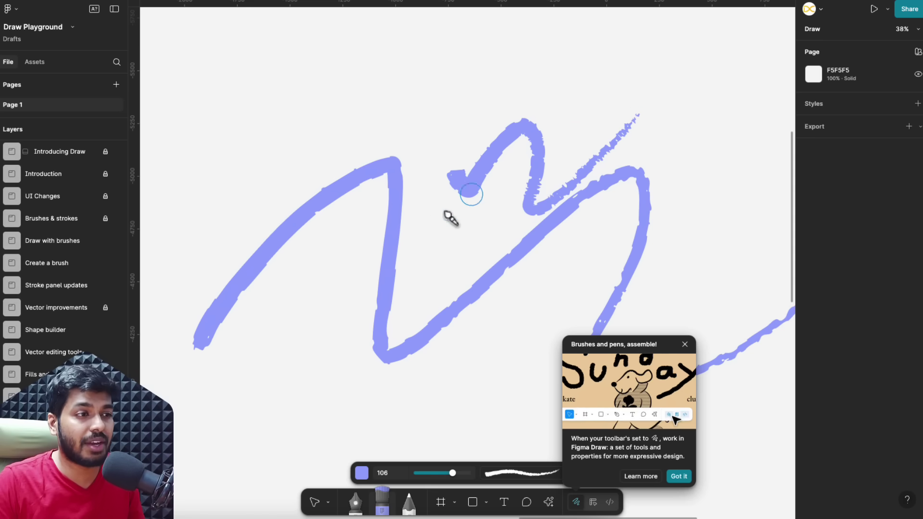